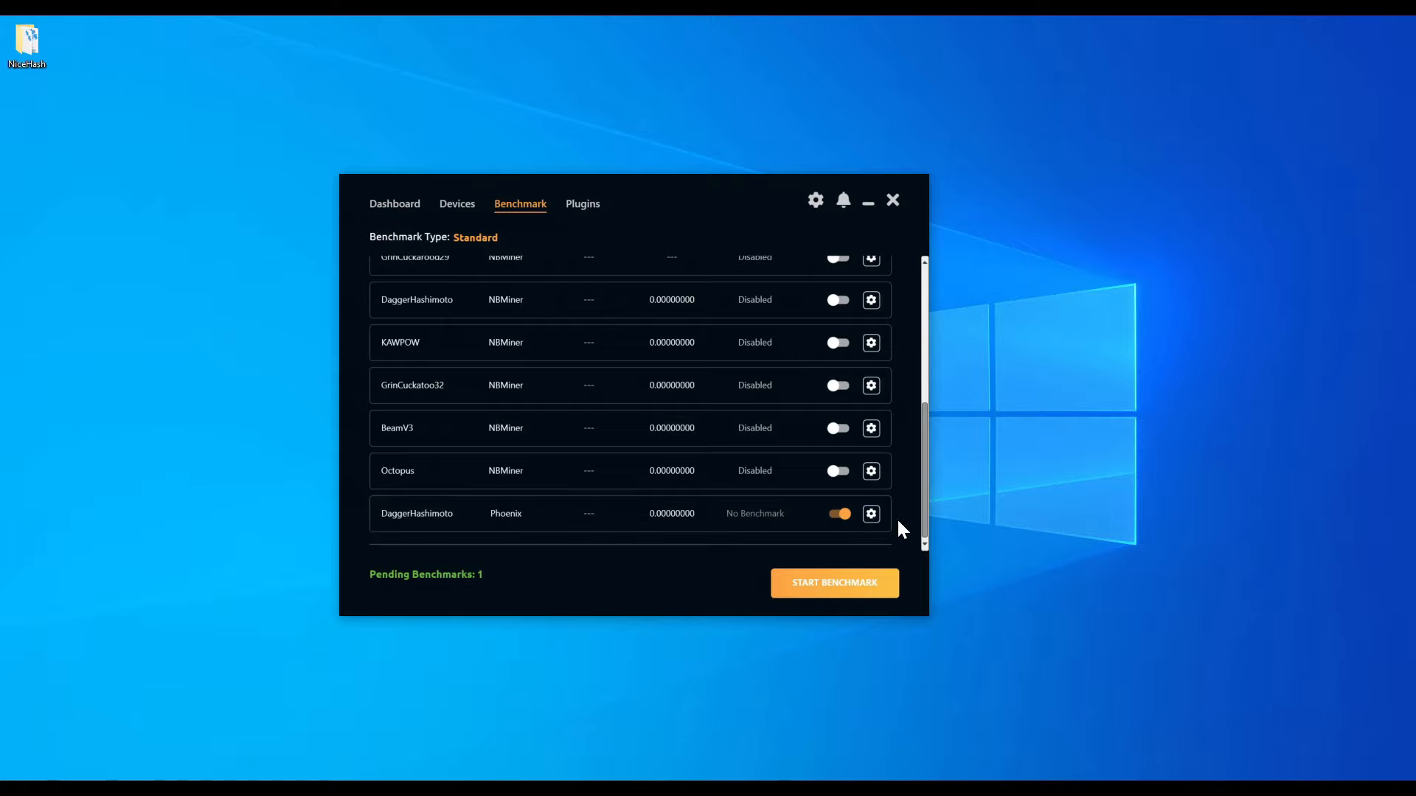
- Look through the list of miner plugins available to update or install
{"action": "left_click", "coordinate": [589, 207]}
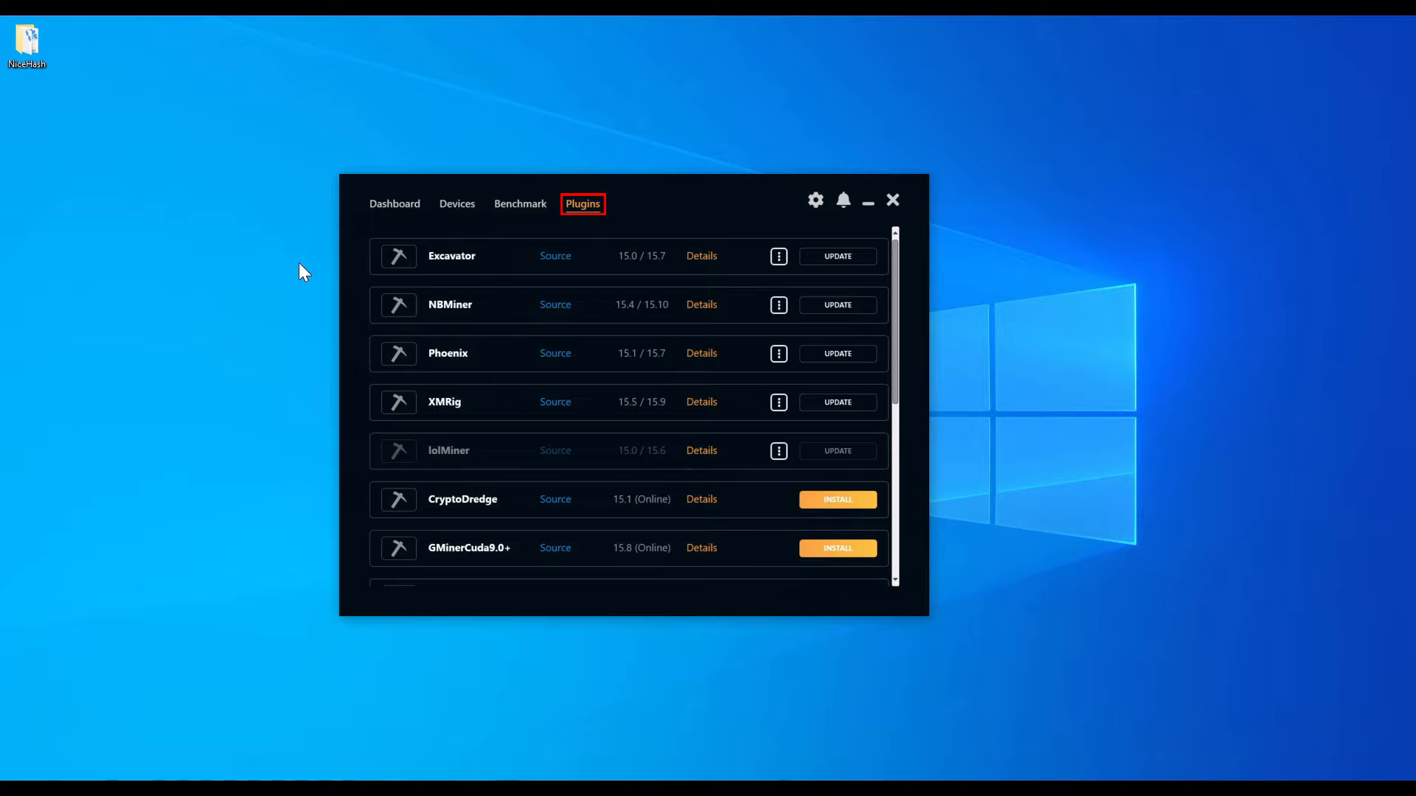
{"action": "scroll", "coordinate": [447, 416], "scroll_direction": "down", "scroll_amount": 2}
{"action": "scroll", "coordinate": [449, 418], "scroll_direction": "down", "scroll_amount": 4}
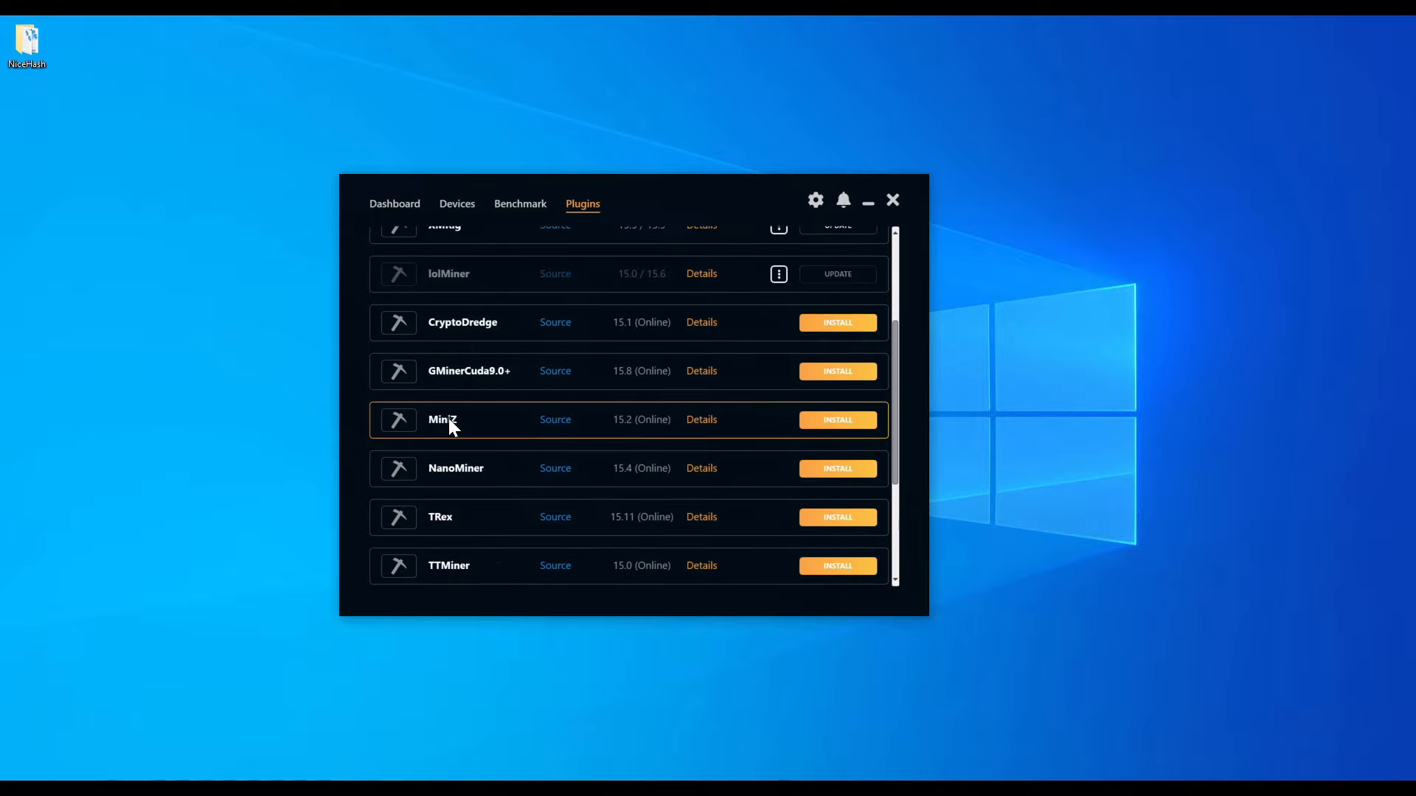
{"action": "scroll", "coordinate": [449, 419], "scroll_direction": "up", "scroll_amount": 1}
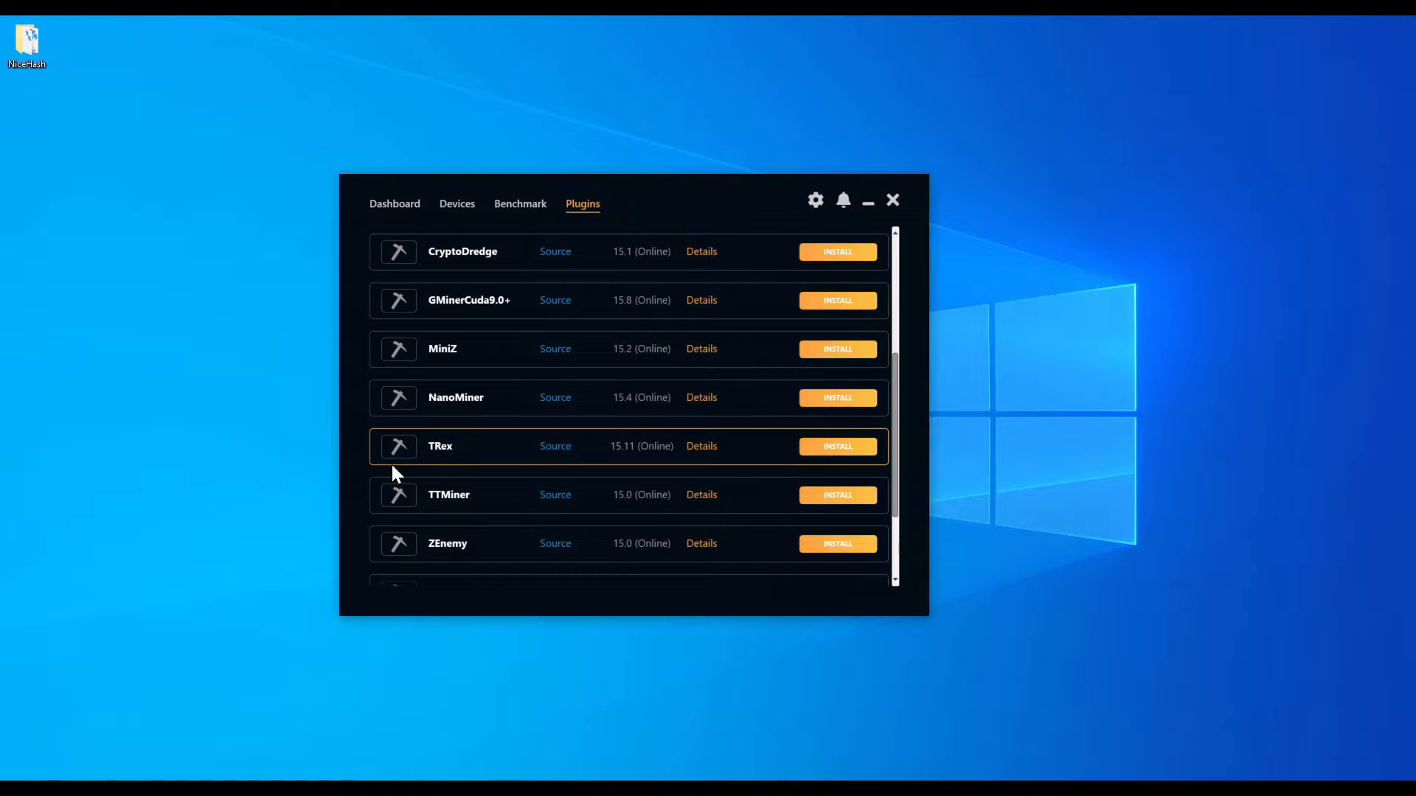
- Run the pending DaggerHashimoto benchmark for the Phoenix miner and allow phoenixminer.exe through the firewall on private networks
{"action": "left_click", "coordinate": [521, 205]}
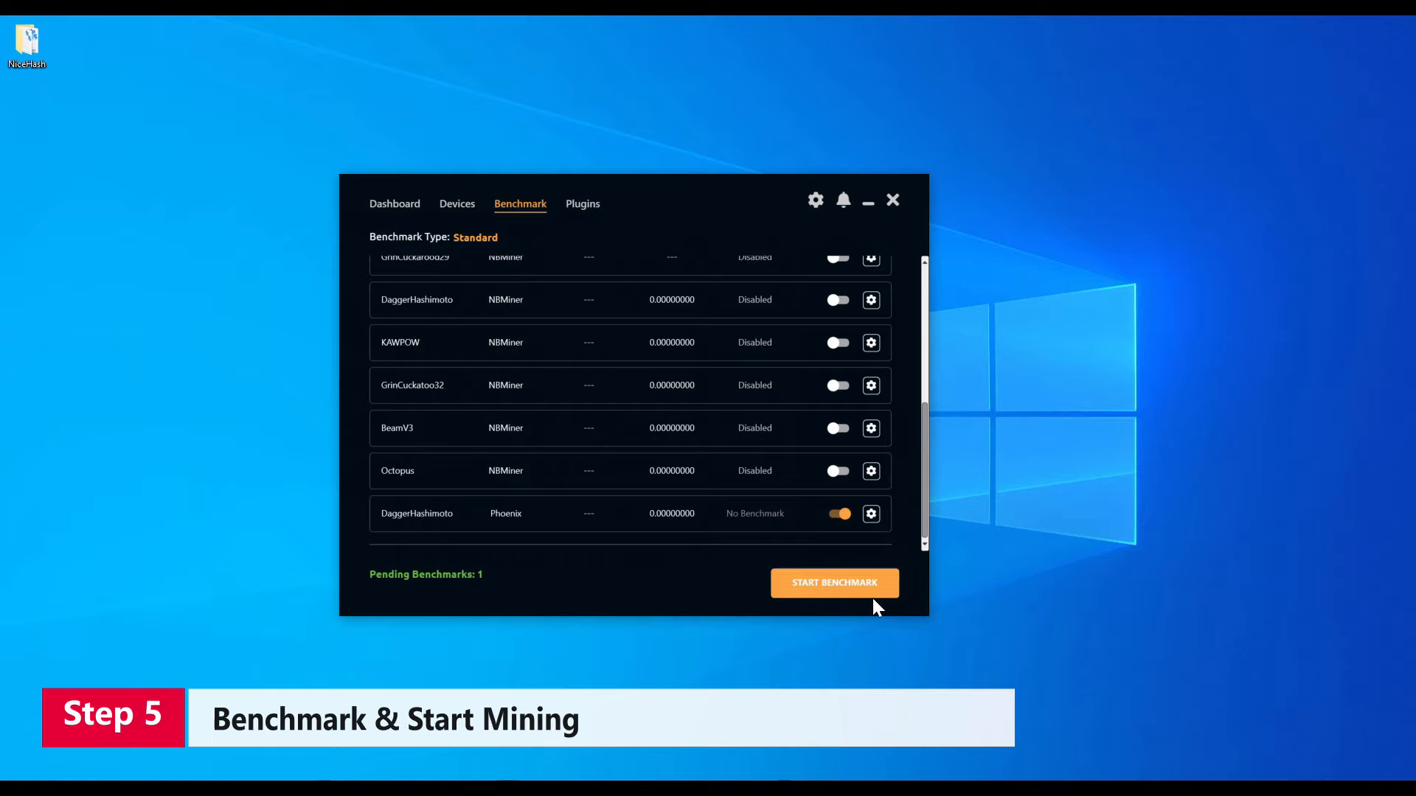
{"action": "left_click", "coordinate": [873, 594]}
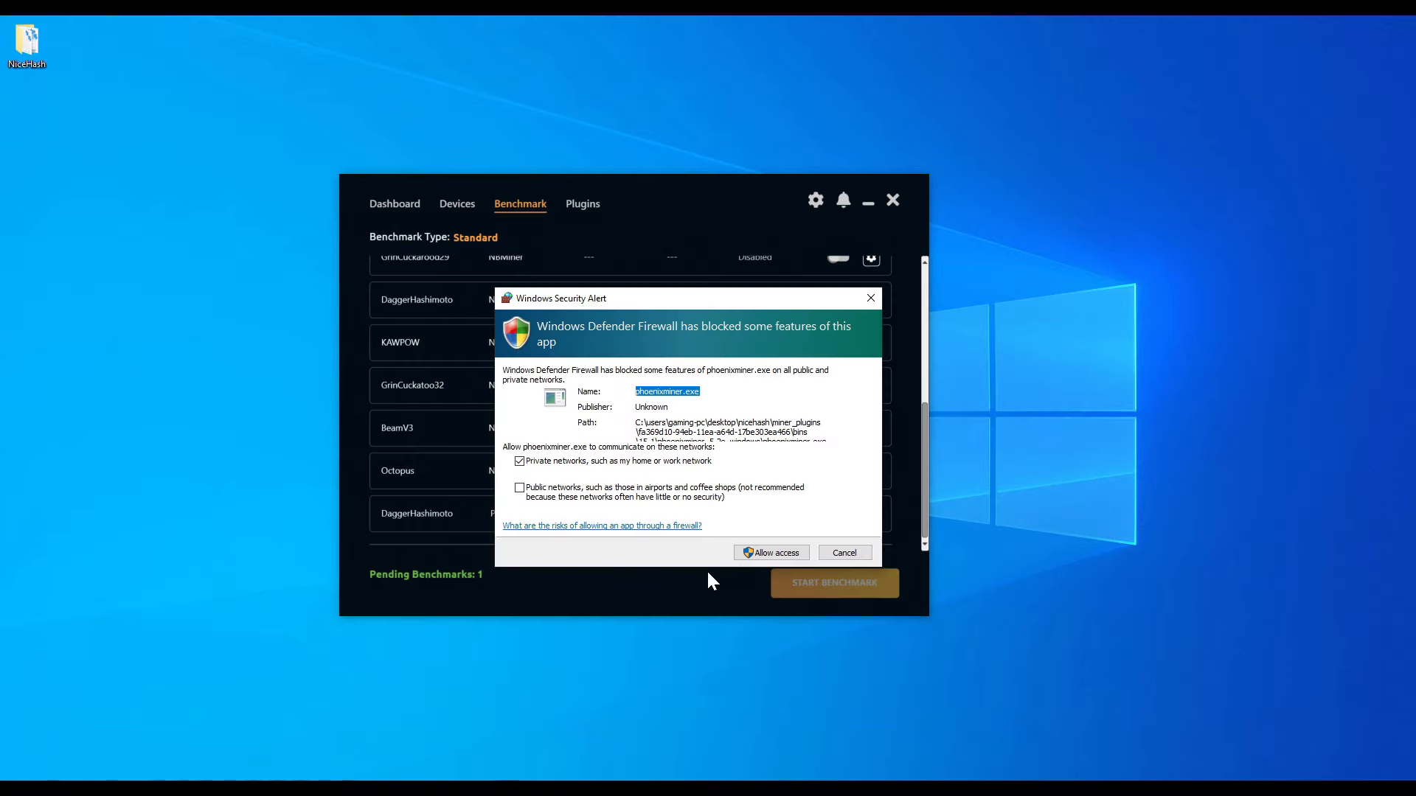
{"action": "left_click", "coordinate": [762, 557]}
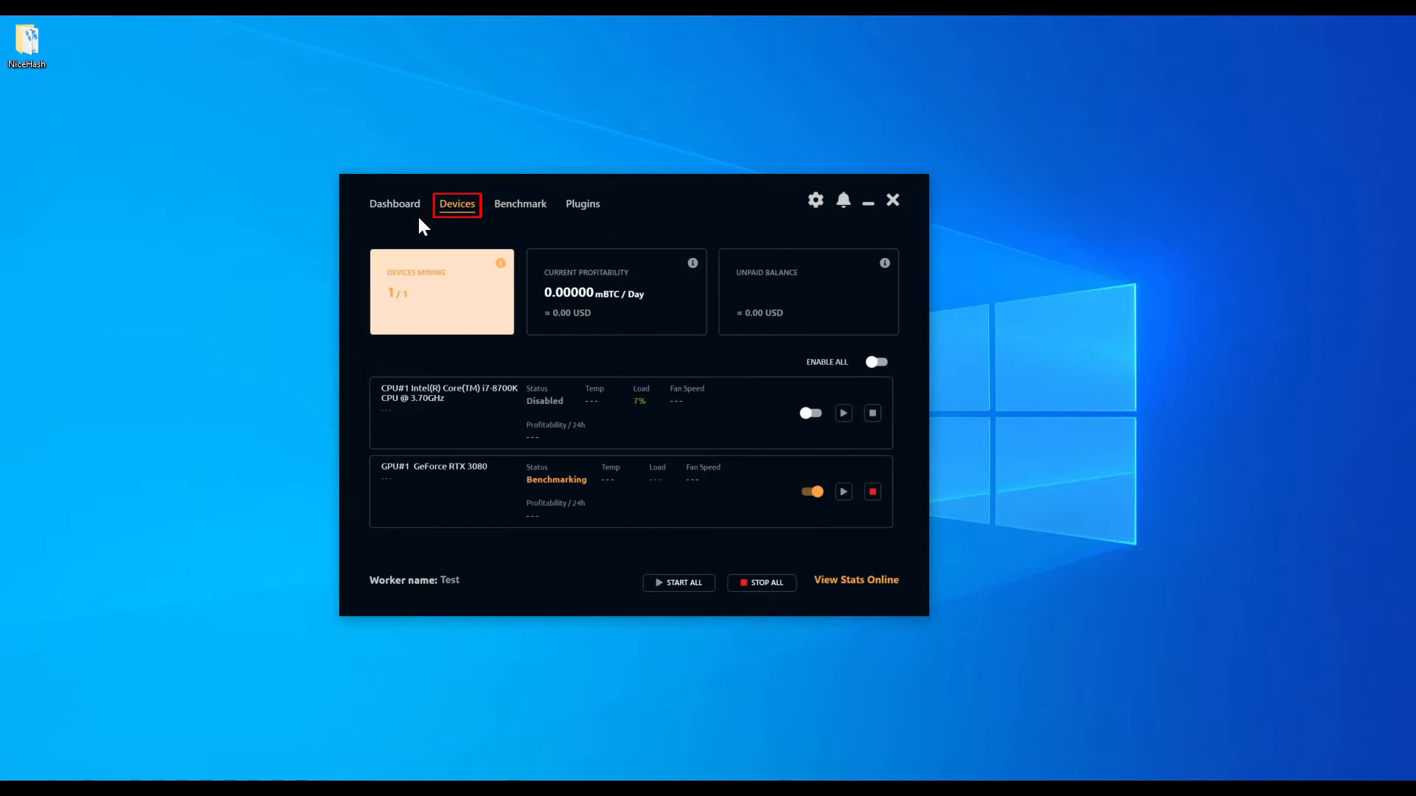
- Move the PhoenixMiner console window away from the NiceHash Miner window and stop mining on all devices
{"action": "left_click_drag", "start_coordinate": [800, 202], "coordinate": [1068, 169]}
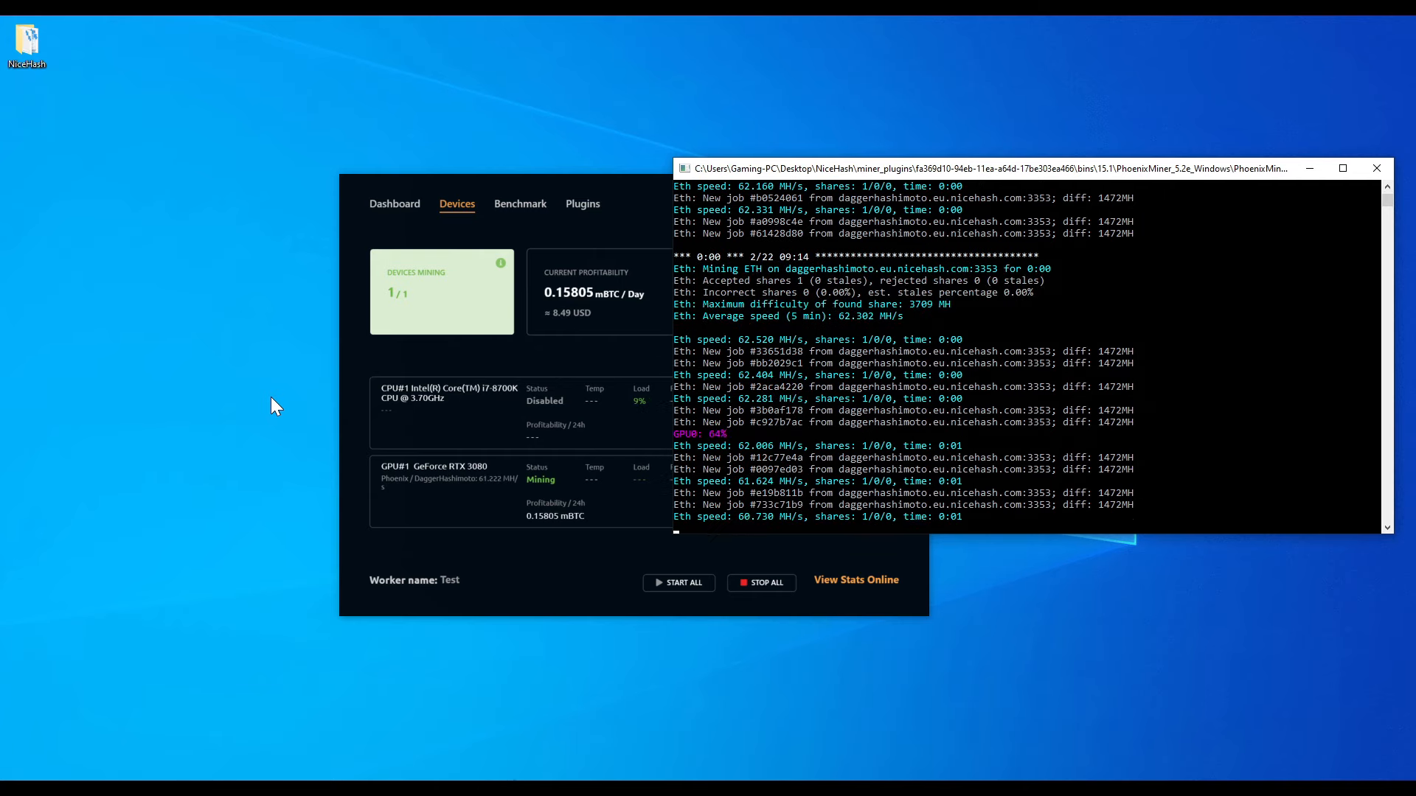
{"action": "left_click", "coordinate": [447, 182]}
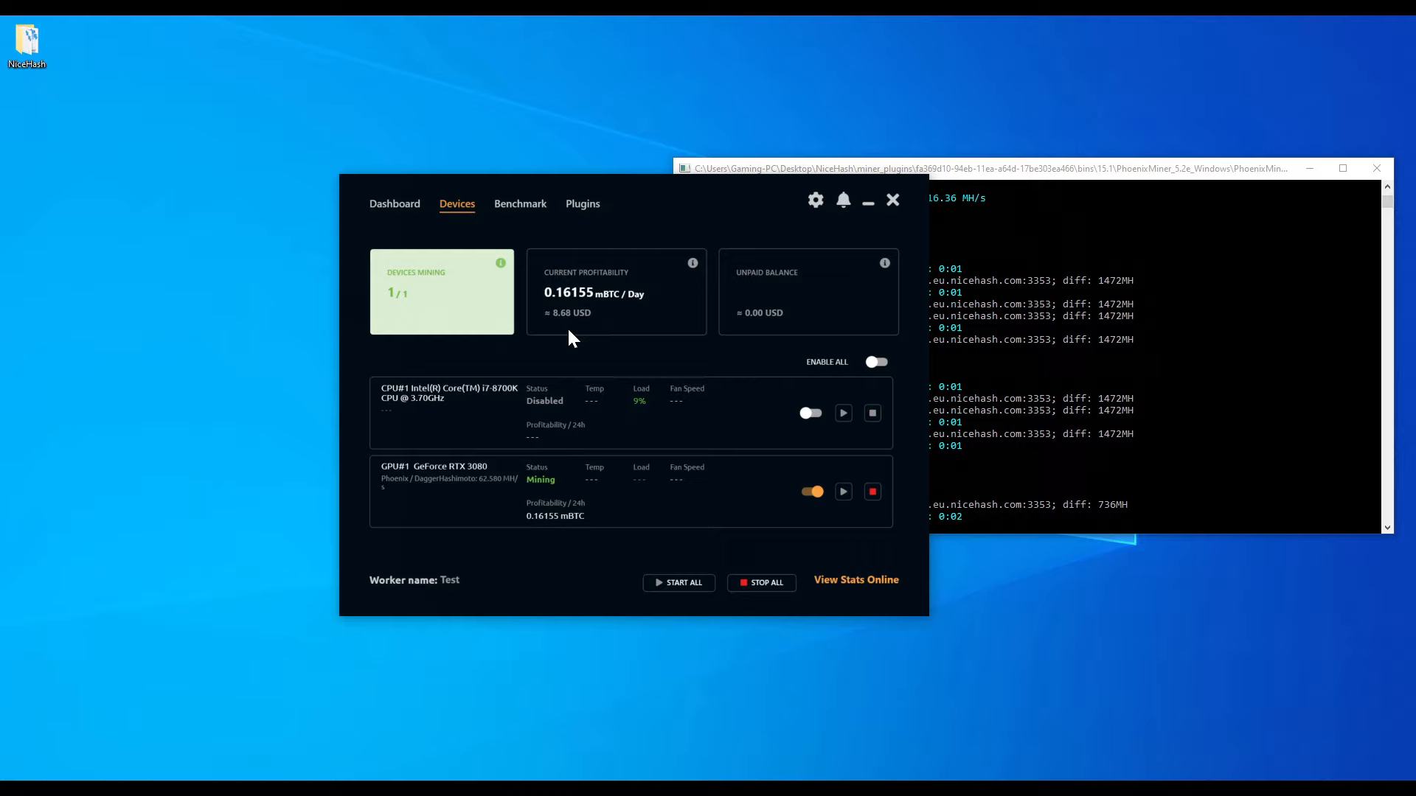
{"action": "left_click", "coordinate": [768, 589]}
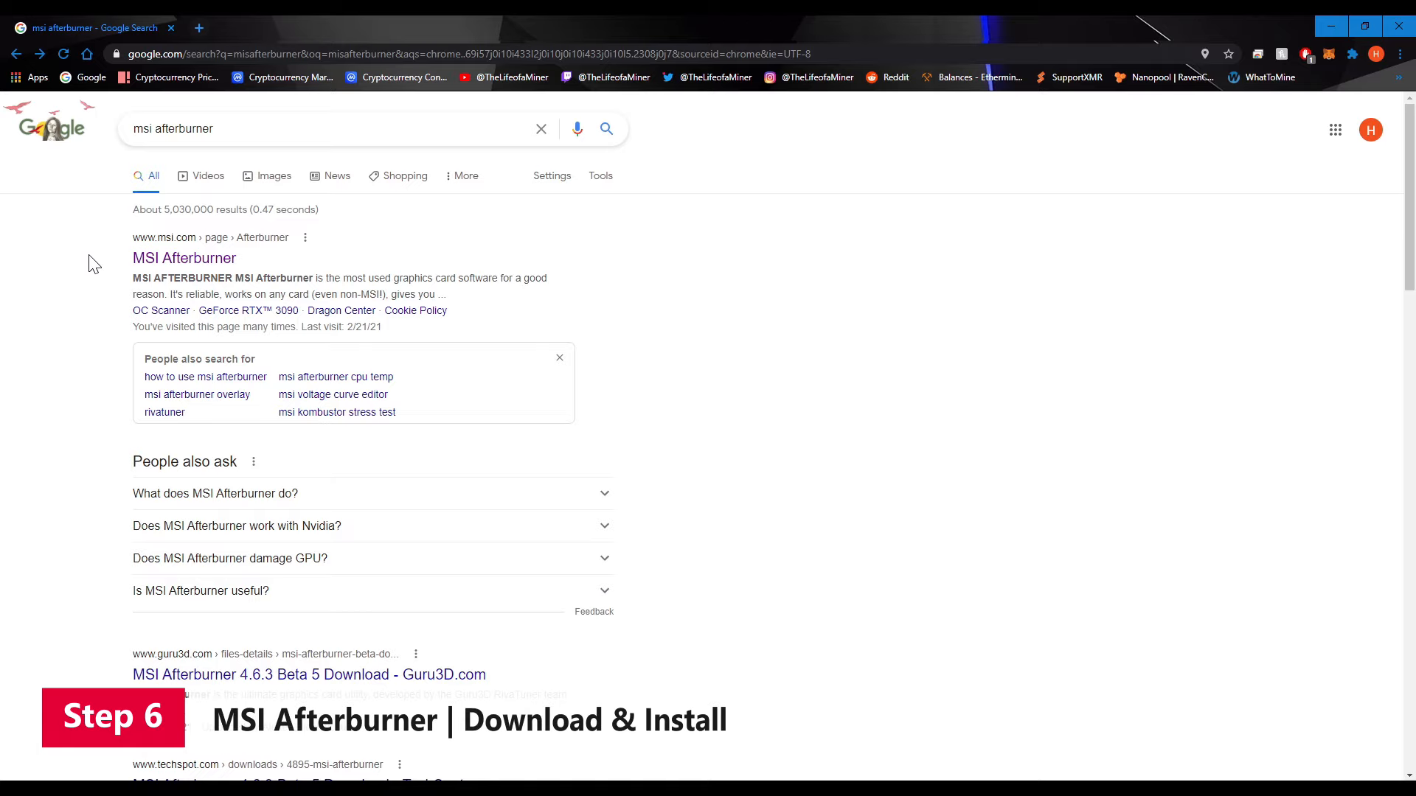
- In the browser, download MSI Afterburner from the official MSI page, and move MSIAfterburnerSetup.zip from Downloads to the desktop
{"action": "left_click", "coordinate": [150, 265]}
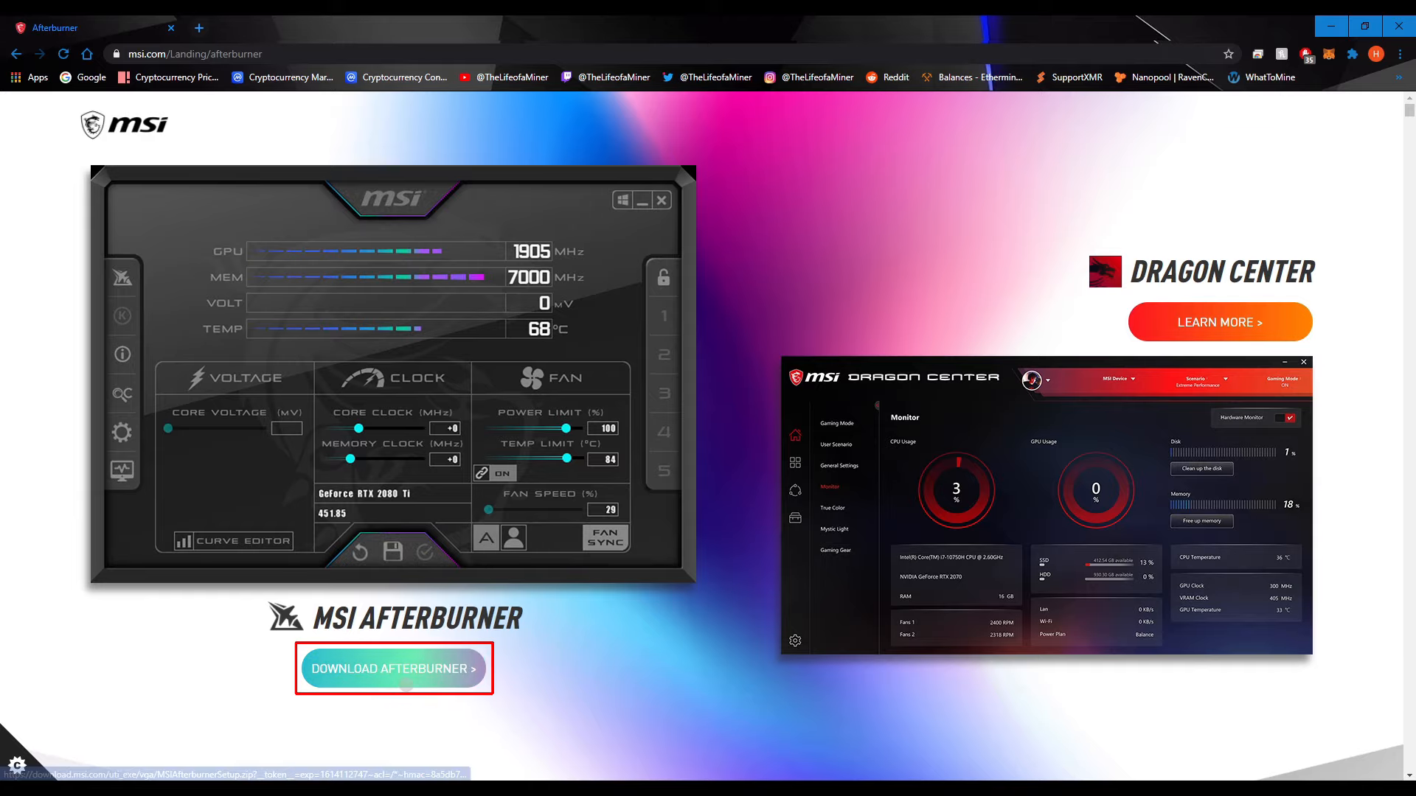
{"action": "left_click", "coordinate": [406, 683]}
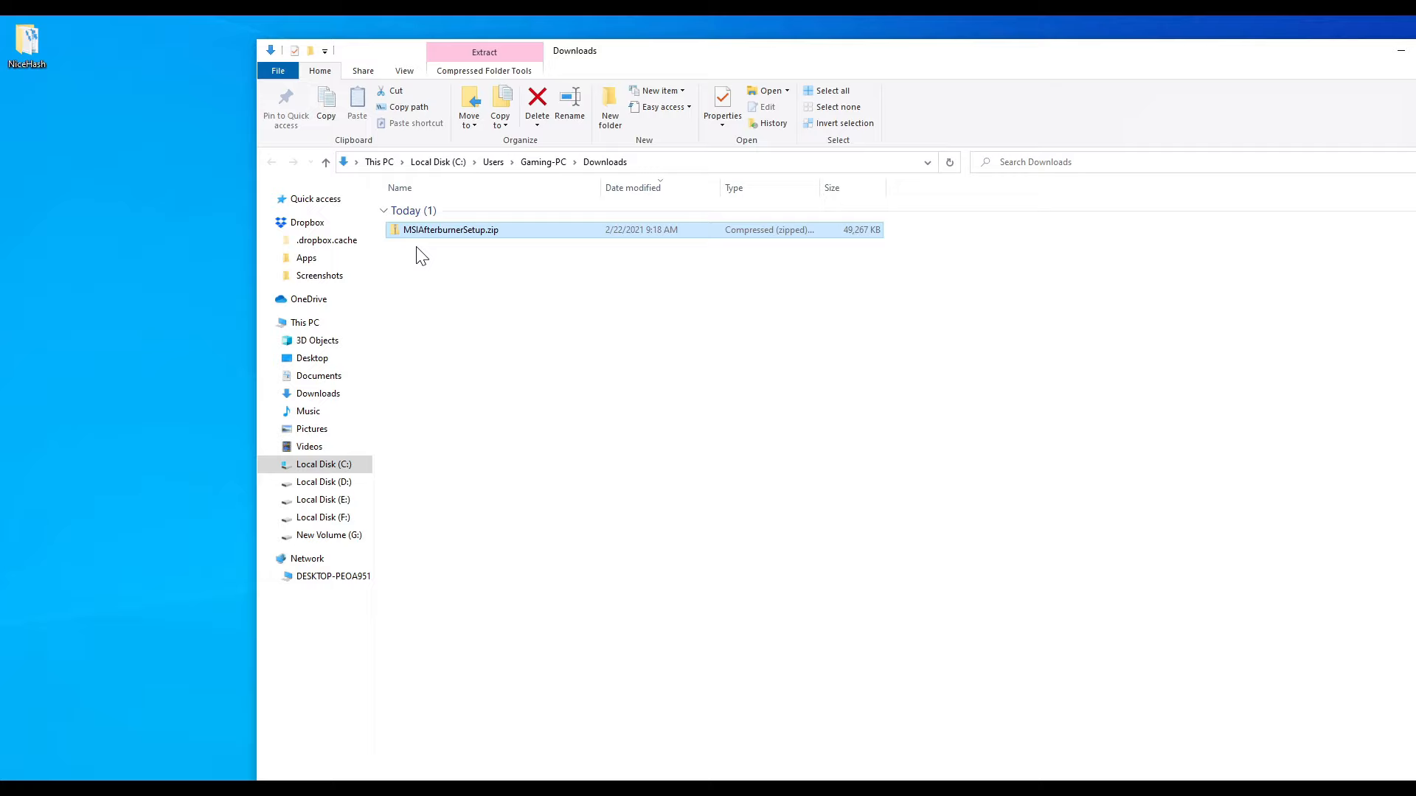
{"action": "left_click_drag", "start_coordinate": [441, 235], "coordinate": [63, 185]}
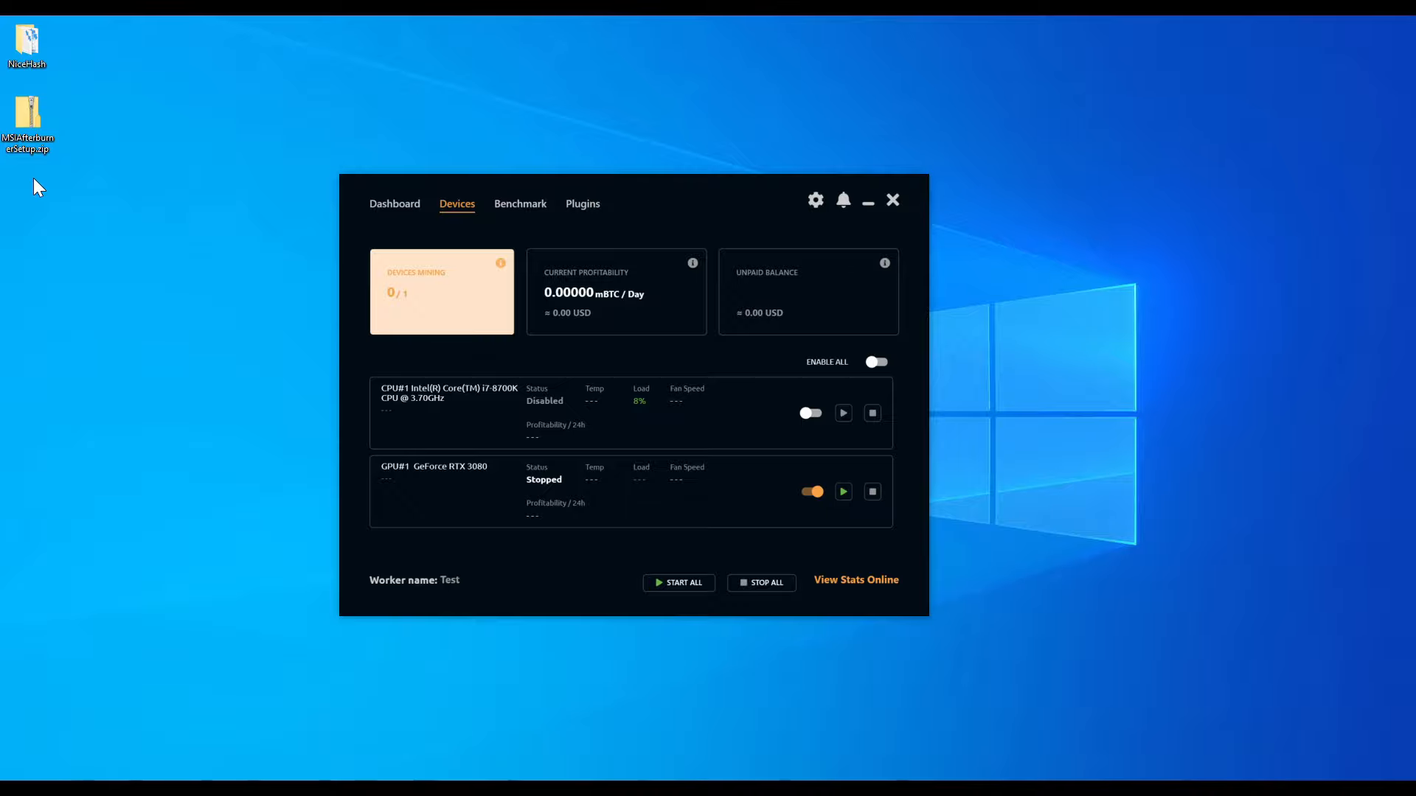
- Extract the 4.6.2 folder from MSIAfterburnerSetup.zip to the desktop and remove the zip file from the desktop
{"action": "double_click", "coordinate": [41, 143]}
{"action": "left_click_drag", "start_coordinate": [319, 191], "coordinate": [37, 201]}
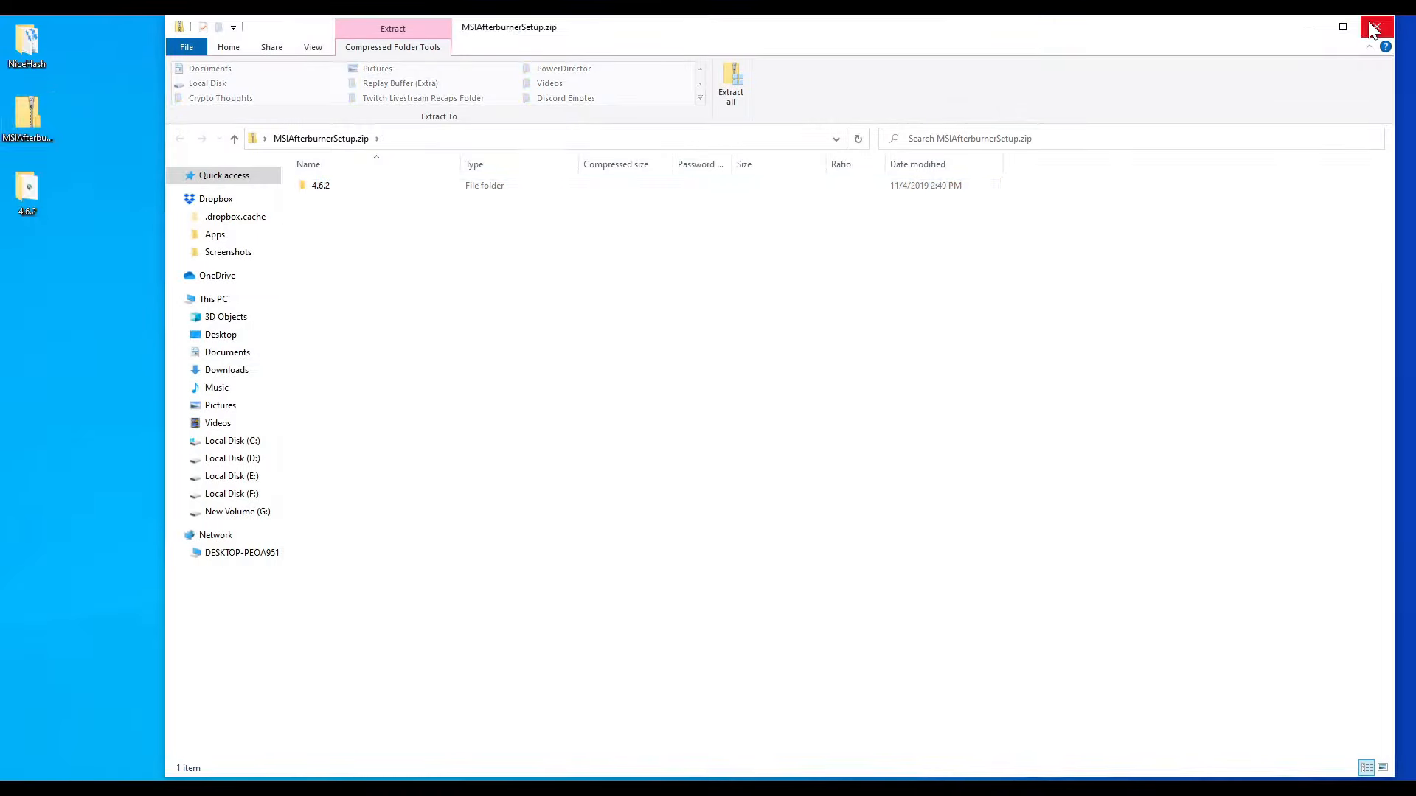
{"action": "left_click", "coordinate": [1373, 31]}
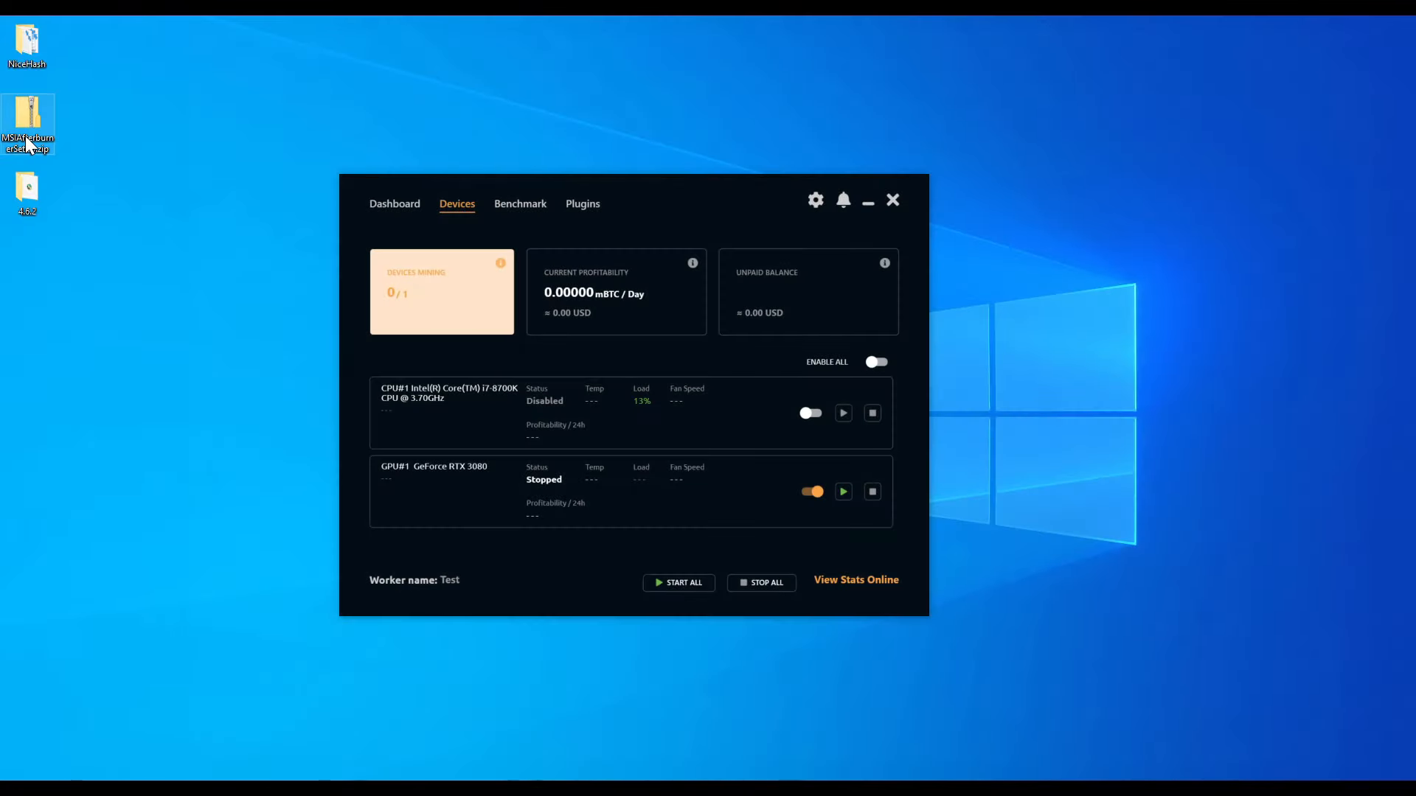
{"action": "left_click_drag", "start_coordinate": [26, 139], "coordinate": [1235, 221]}
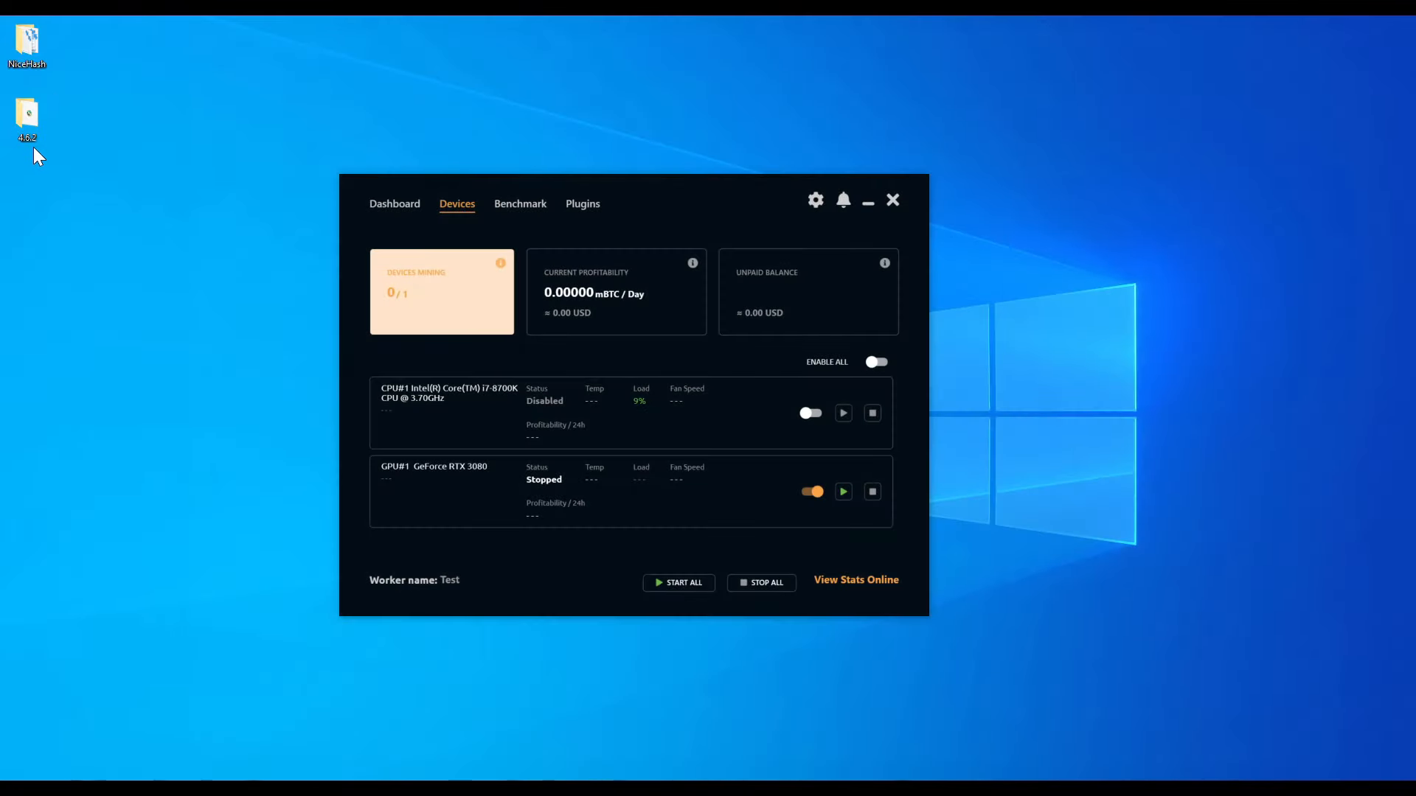
- Run MSIAfterburnerSetup462.exe from the 4.6.2 folder in English and install MSI Afterburner, accepting the license agreement
{"action": "double_click", "coordinate": [29, 136]}
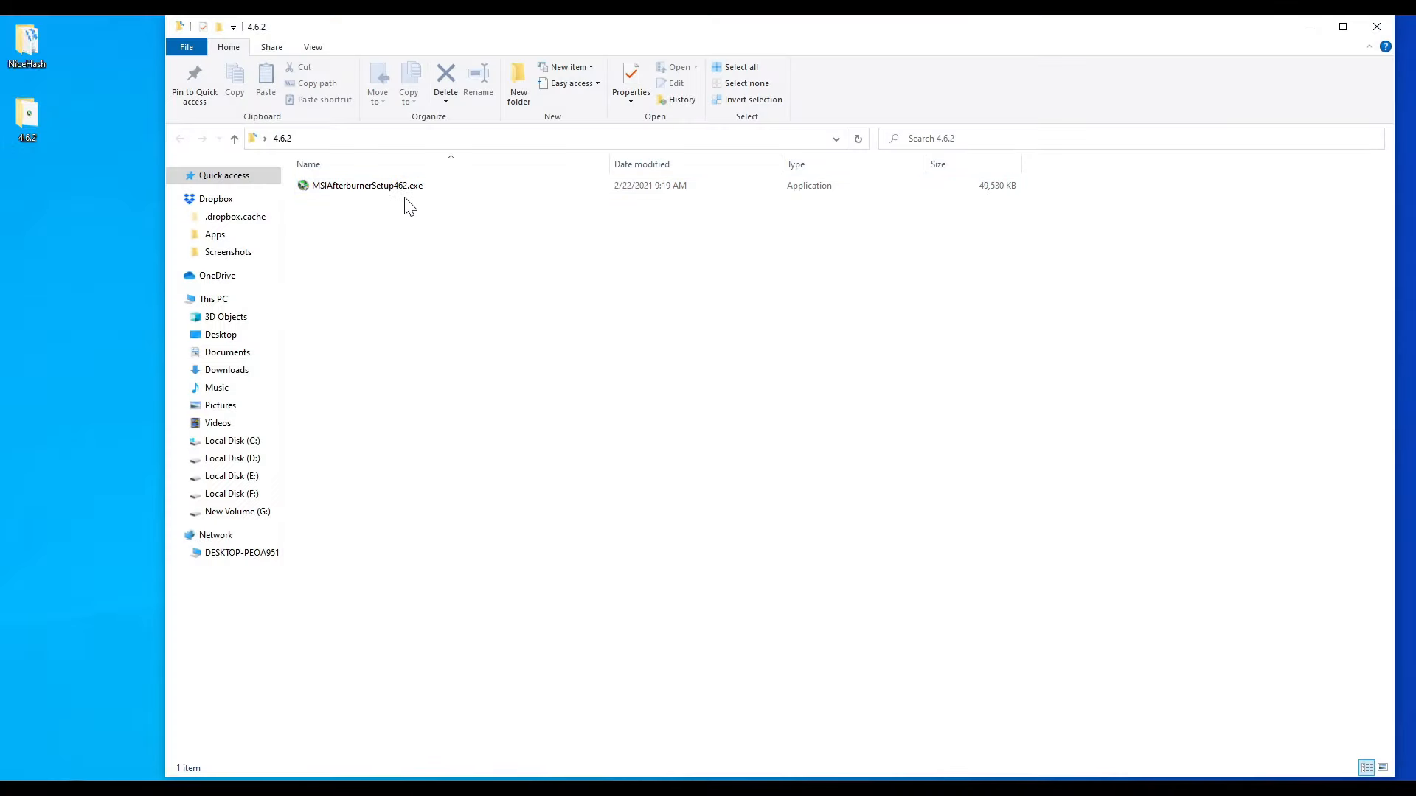
{"action": "double_click", "coordinate": [365, 189]}
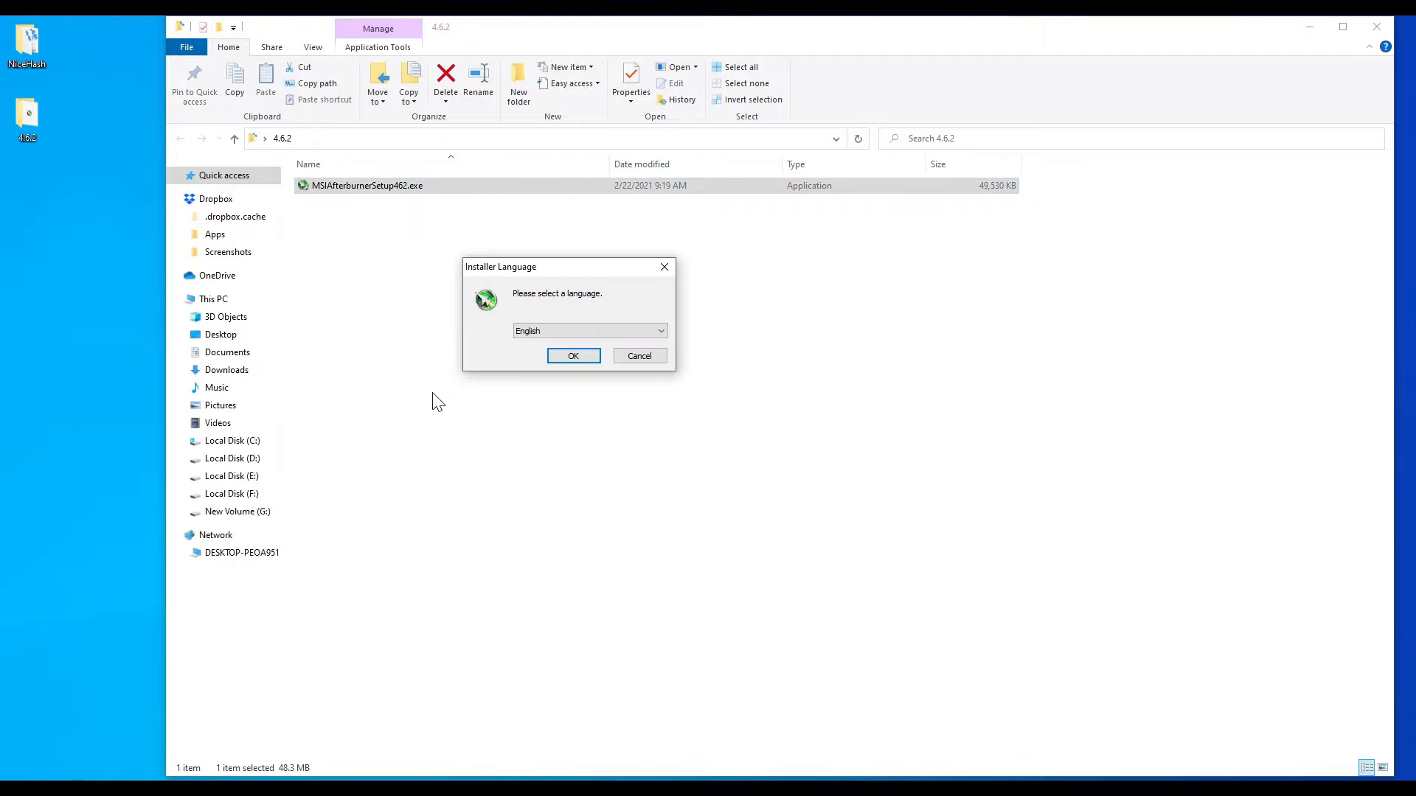
{"action": "left_click", "coordinate": [568, 357]}
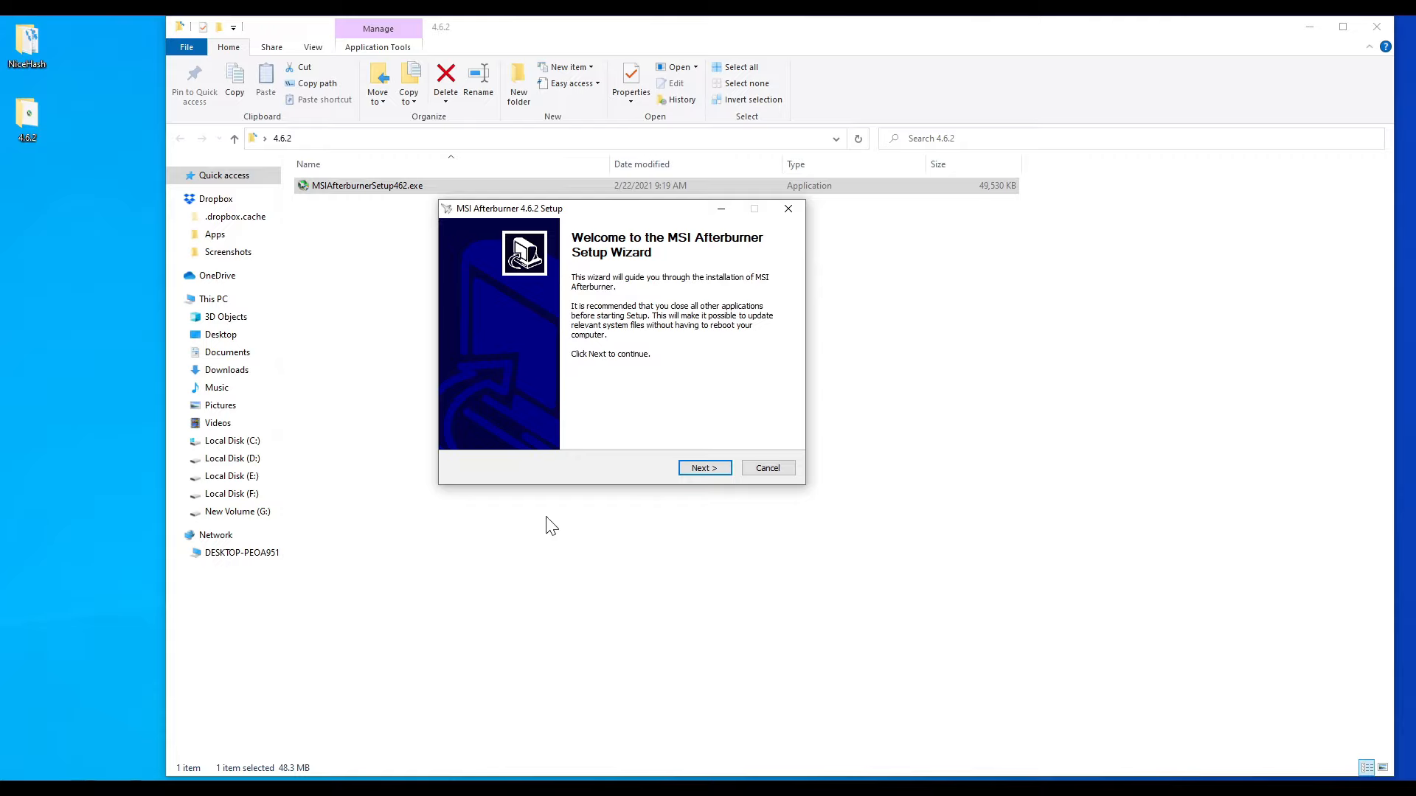
{"action": "left_click", "coordinate": [704, 468]}
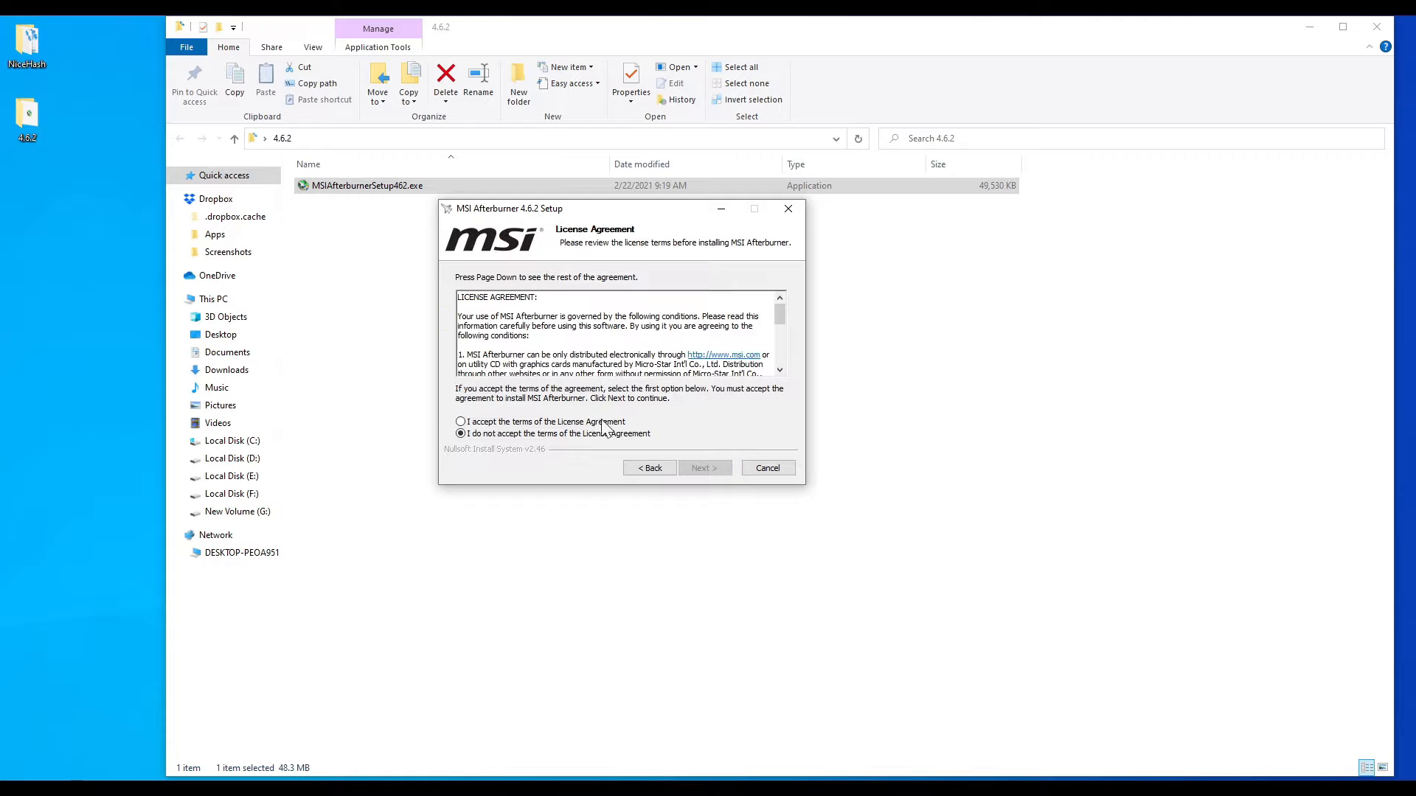
{"action": "left_click", "coordinate": [453, 415]}
{"action": "left_click", "coordinate": [704, 468]}
{"action": "left_click", "coordinate": [714, 470]}
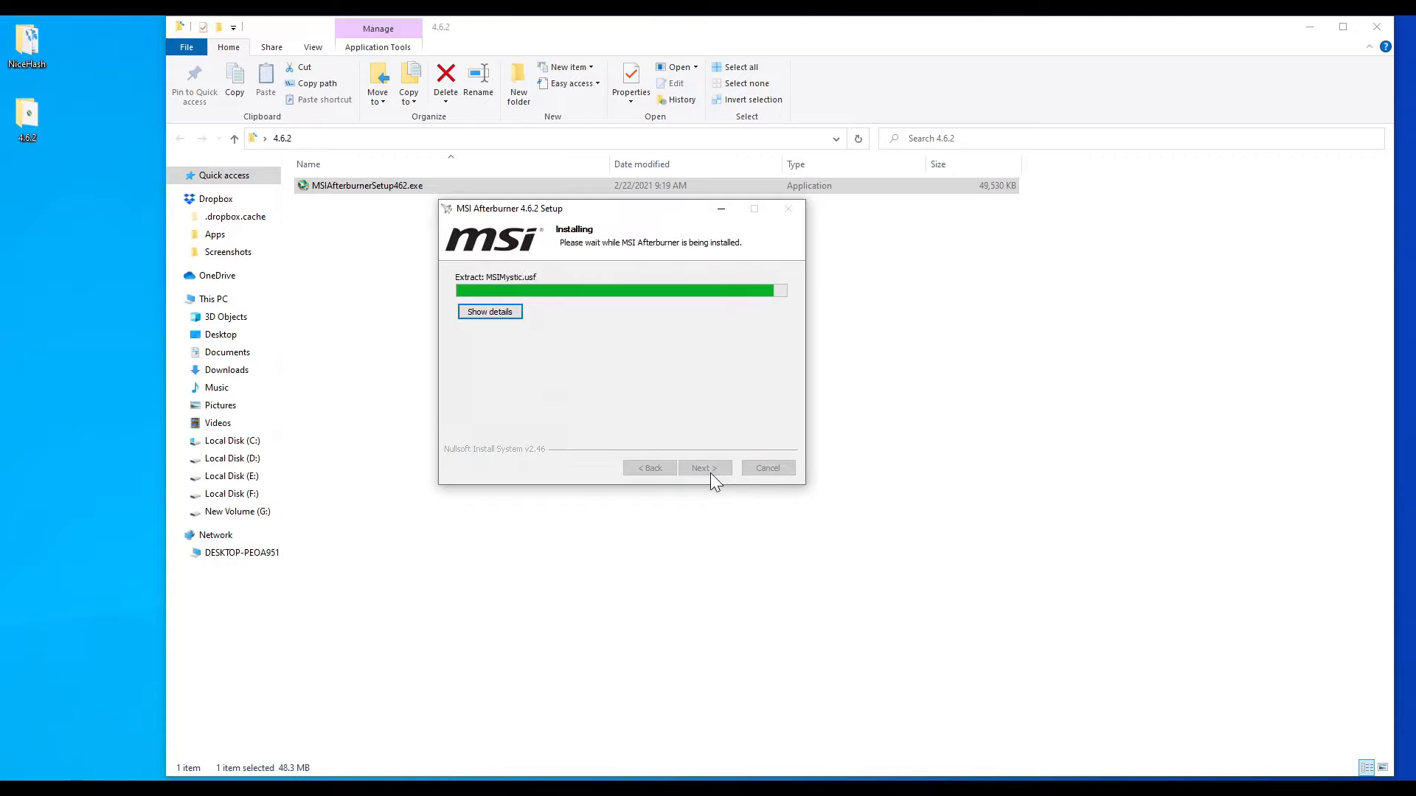
- Install the bundled RivaTuner Statistics Server, accepting its license agreement, and finish both setup wizards
{"action": "left_click", "coordinate": [689, 419]}
{"action": "left_click", "coordinate": [885, 494]}
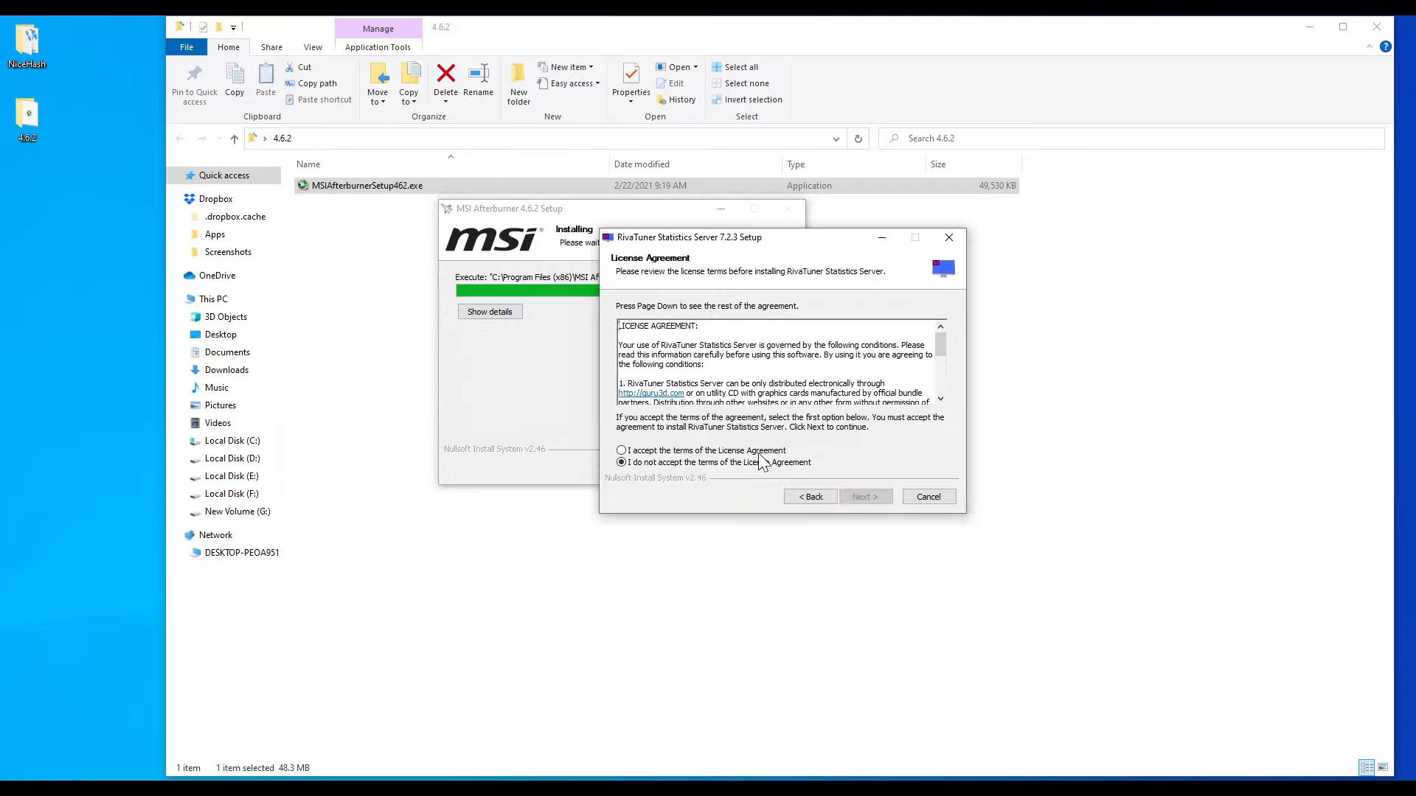
{"action": "left_click", "coordinate": [758, 453]}
{"action": "left_click", "coordinate": [860, 499]}
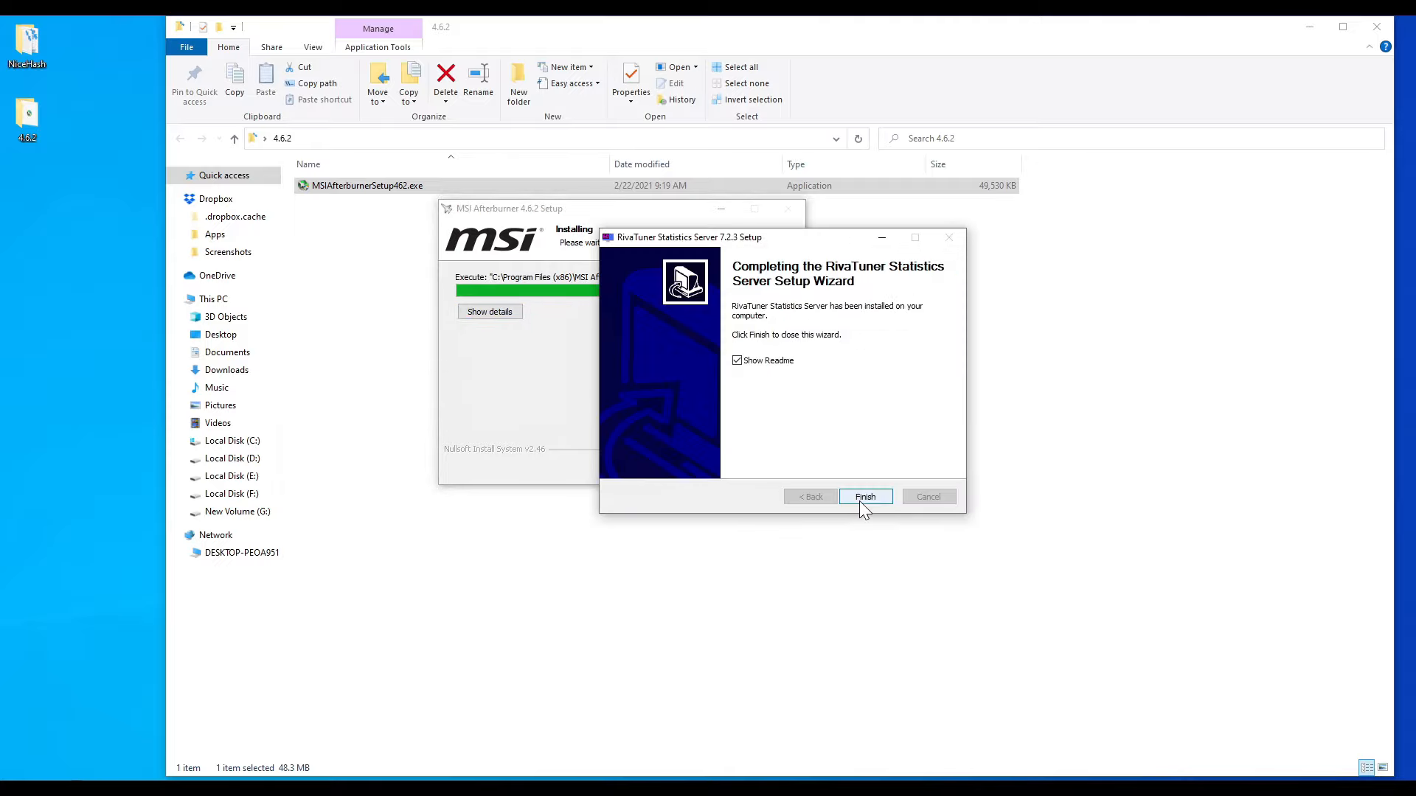
{"action": "left_click", "coordinate": [860, 498]}
{"action": "left_click", "coordinate": [700, 469]}
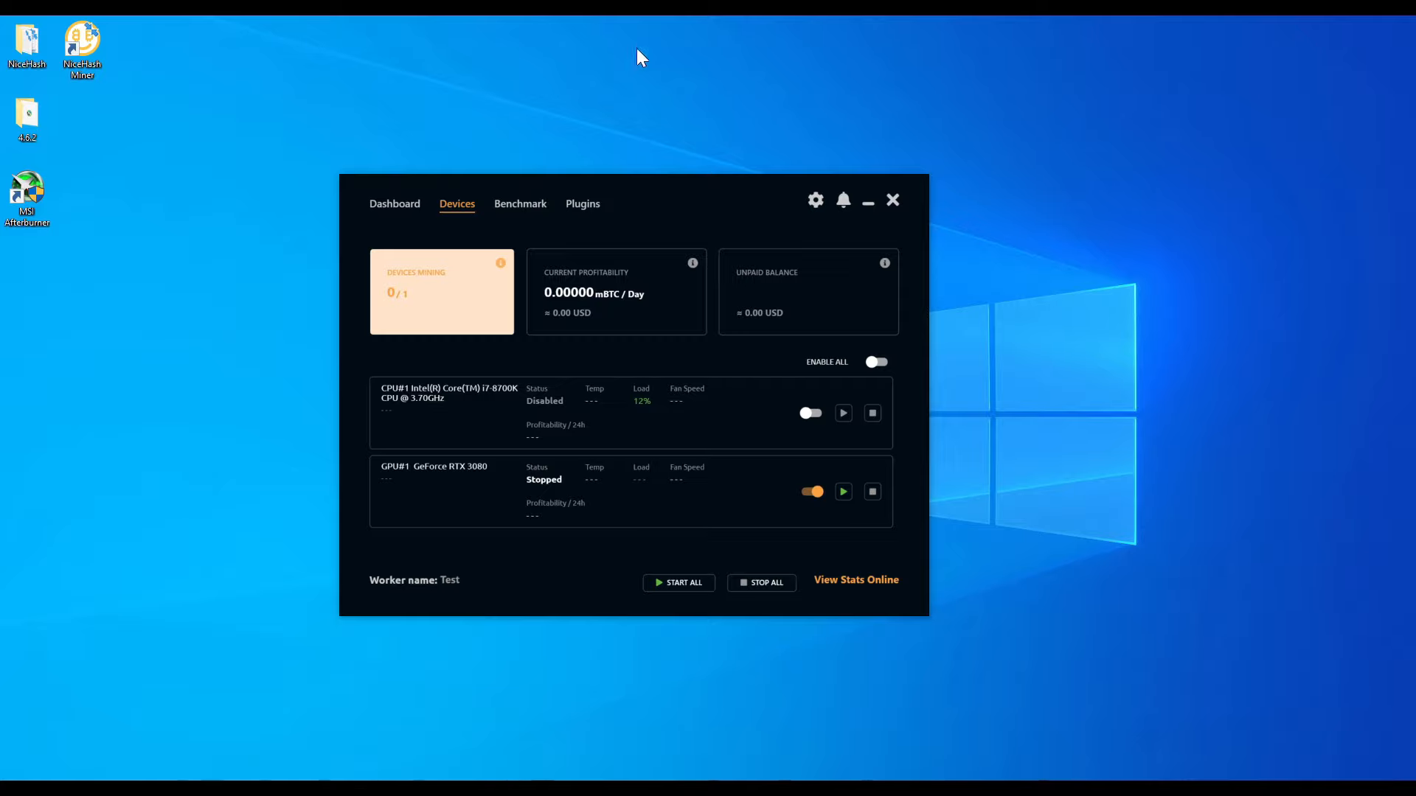
- In MSI Afterburner, apply a memory clock of +1500 MHz with 80% fan speed and save the settings to profile 1
{"action": "left_click", "coordinate": [864, 200]}
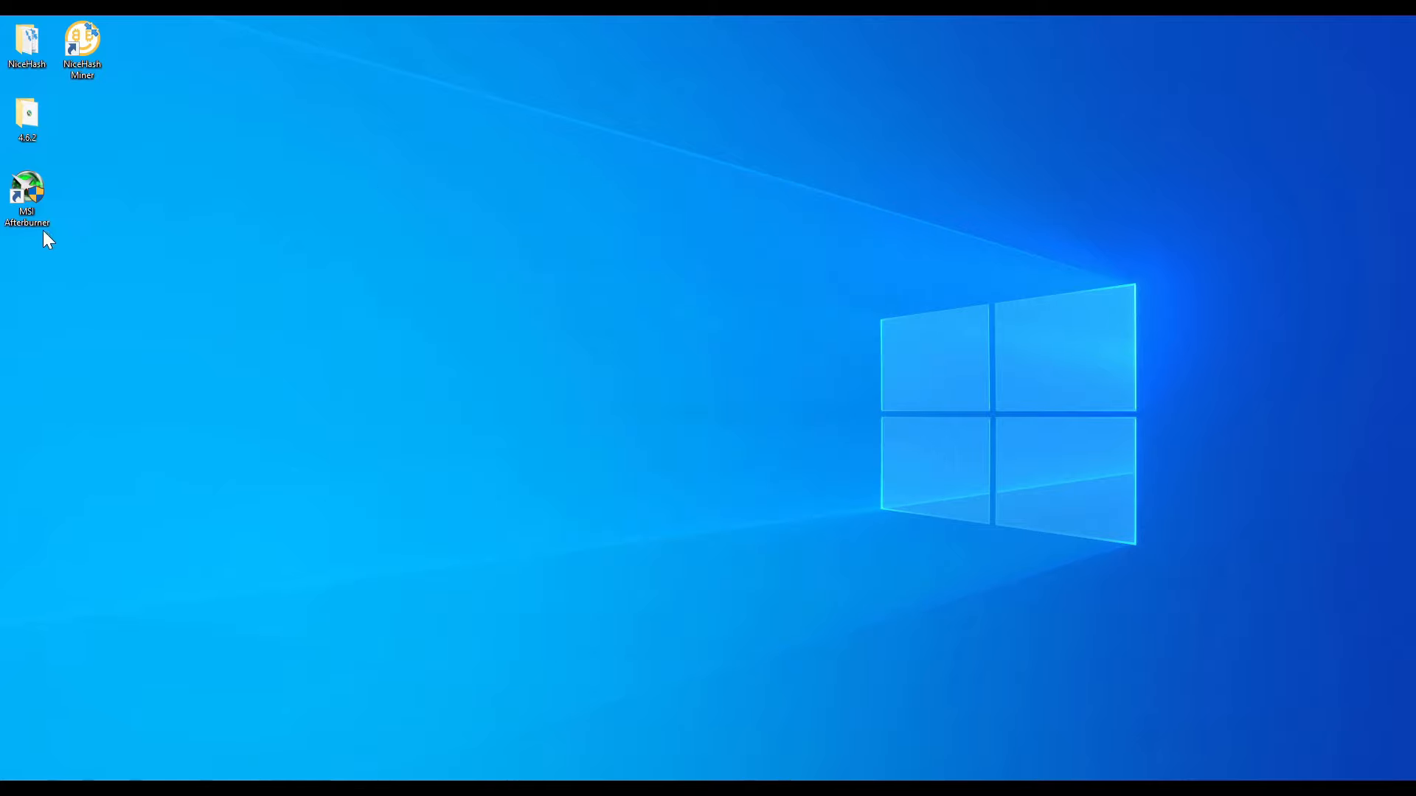
{"action": "double_click", "coordinate": [28, 193]}
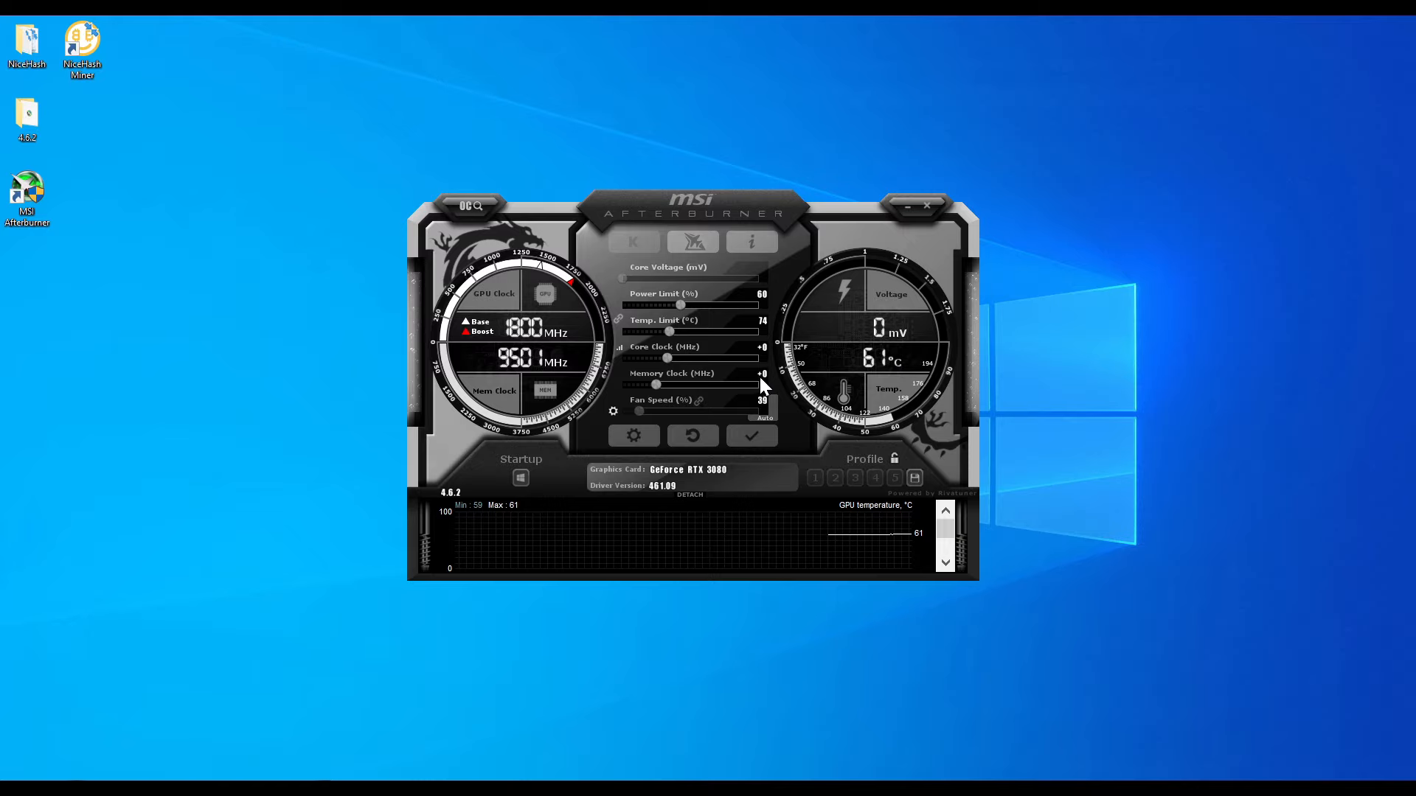
{"action": "left_click_drag", "start_coordinate": [655, 384], "coordinate": [767, 387]}
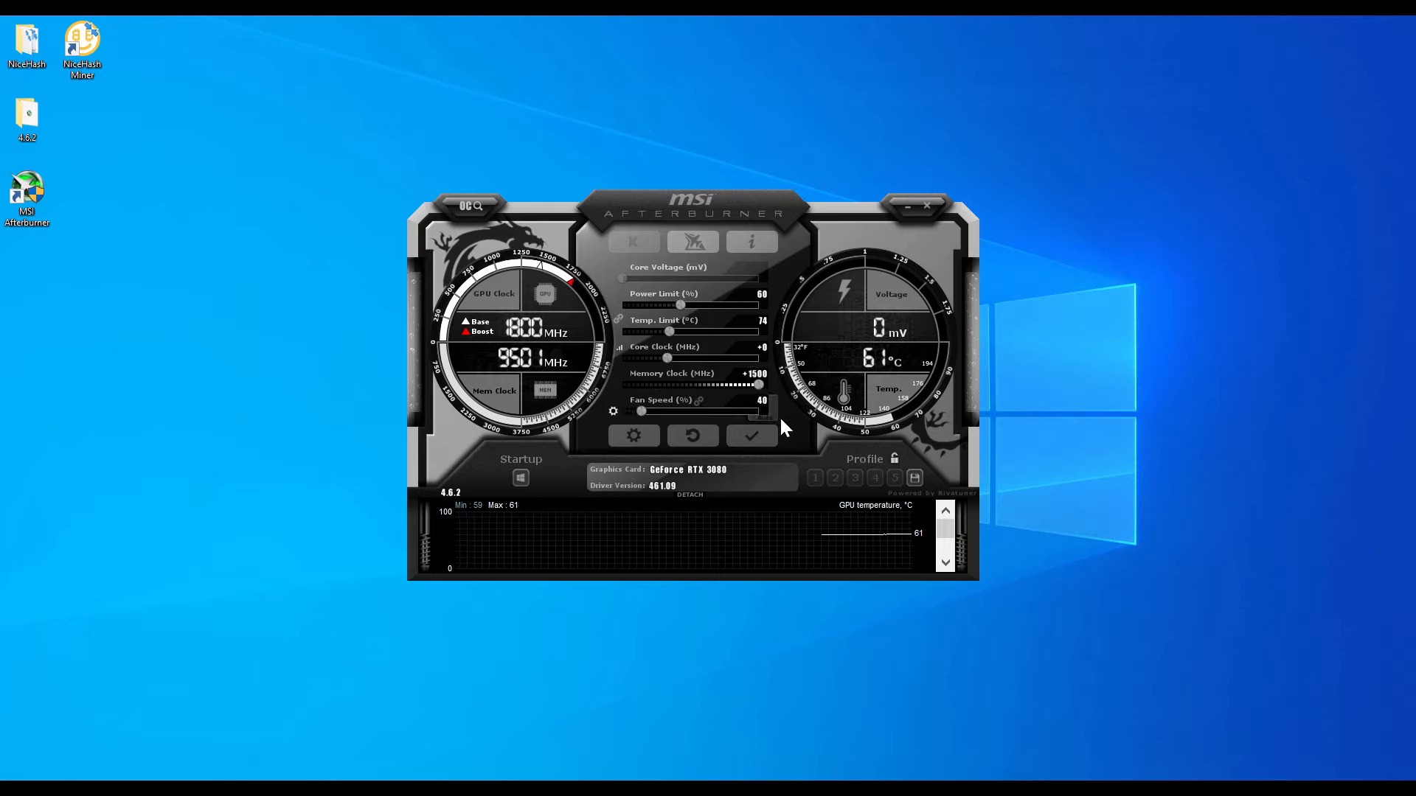
{"action": "left_click_drag", "start_coordinate": [641, 412], "coordinate": [726, 421]}
{"action": "left_click", "coordinate": [770, 440]}
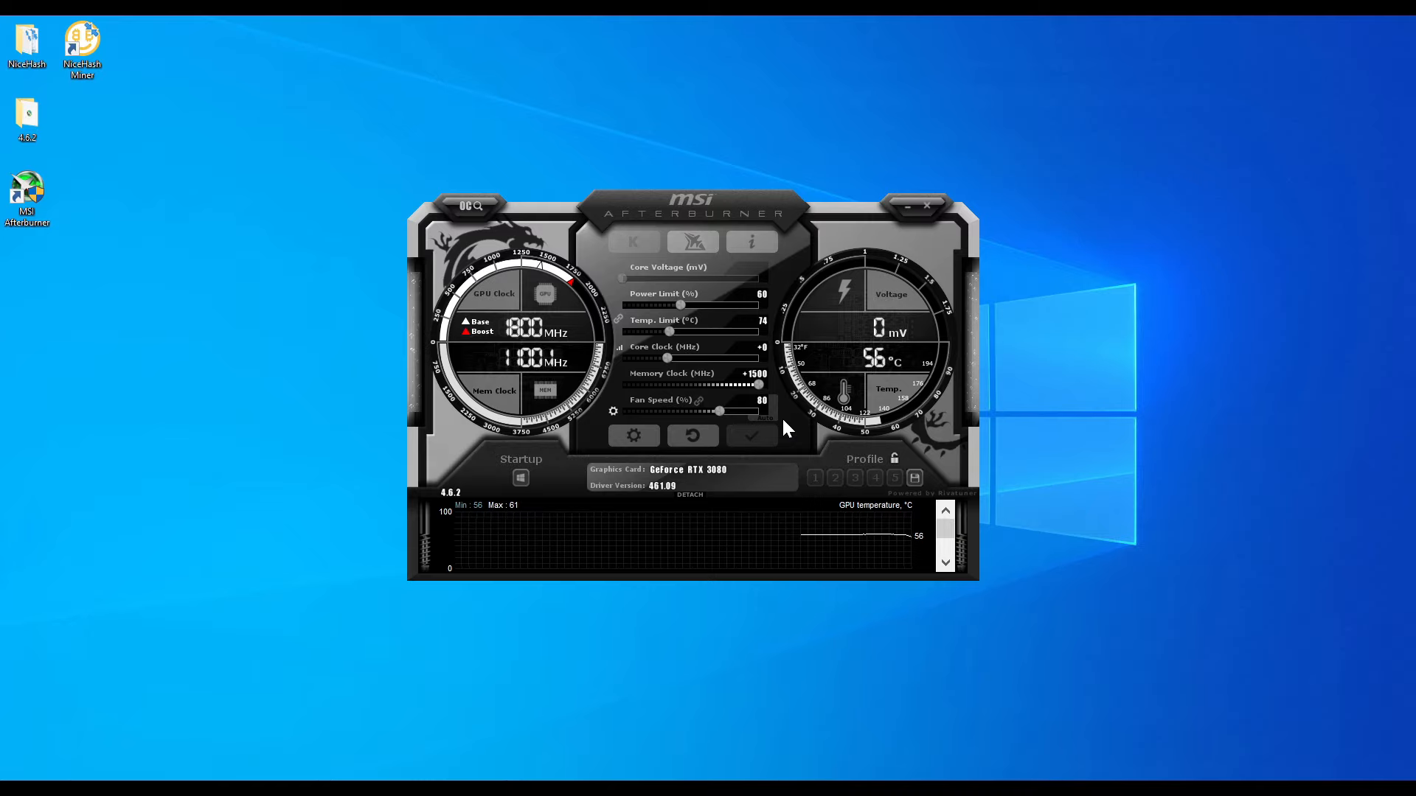
{"action": "left_click", "coordinate": [915, 478]}
{"action": "left_click", "coordinate": [814, 478]}
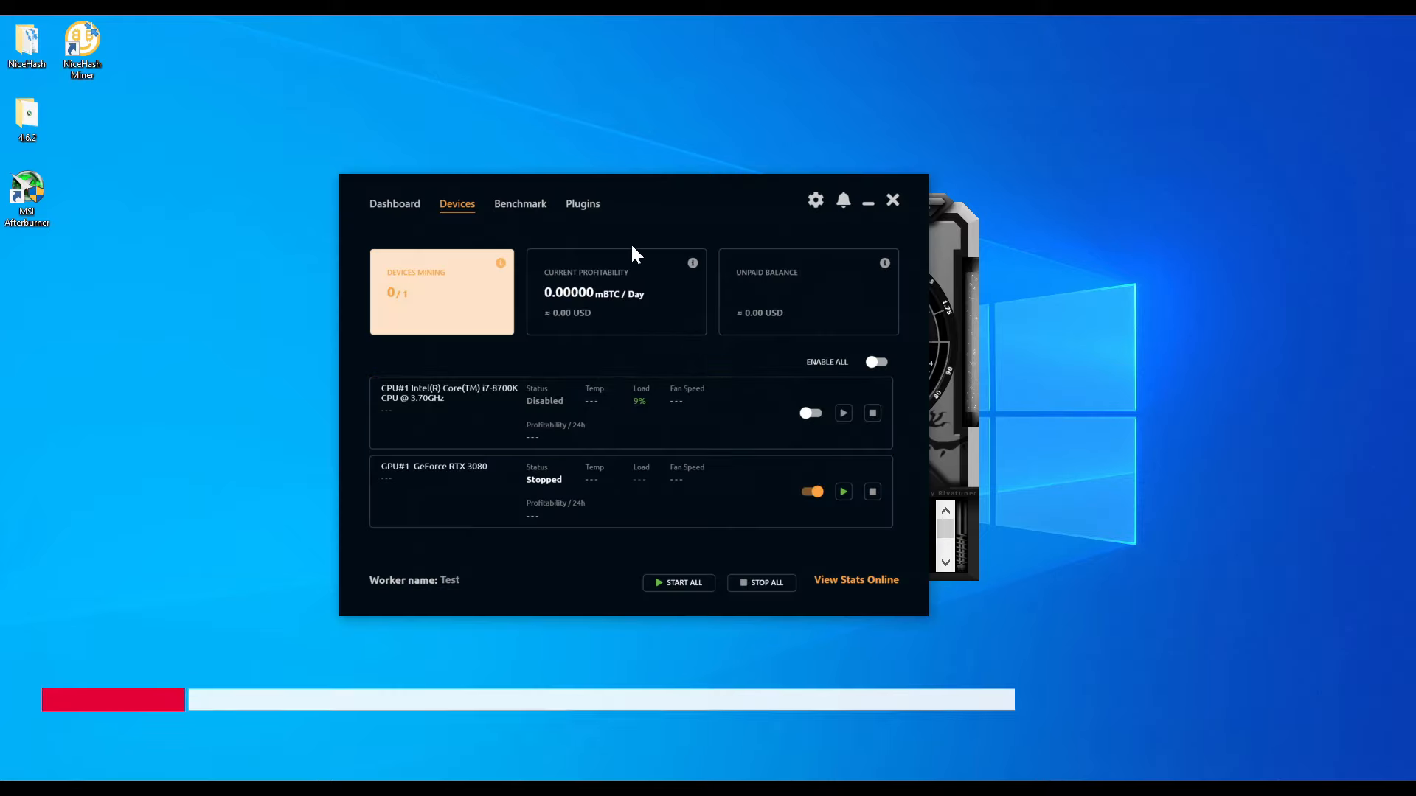
- Start mining on all devices in NiceHash Miner with the overclock applied, and stop all mining again
{"action": "left_click", "coordinate": [693, 585]}
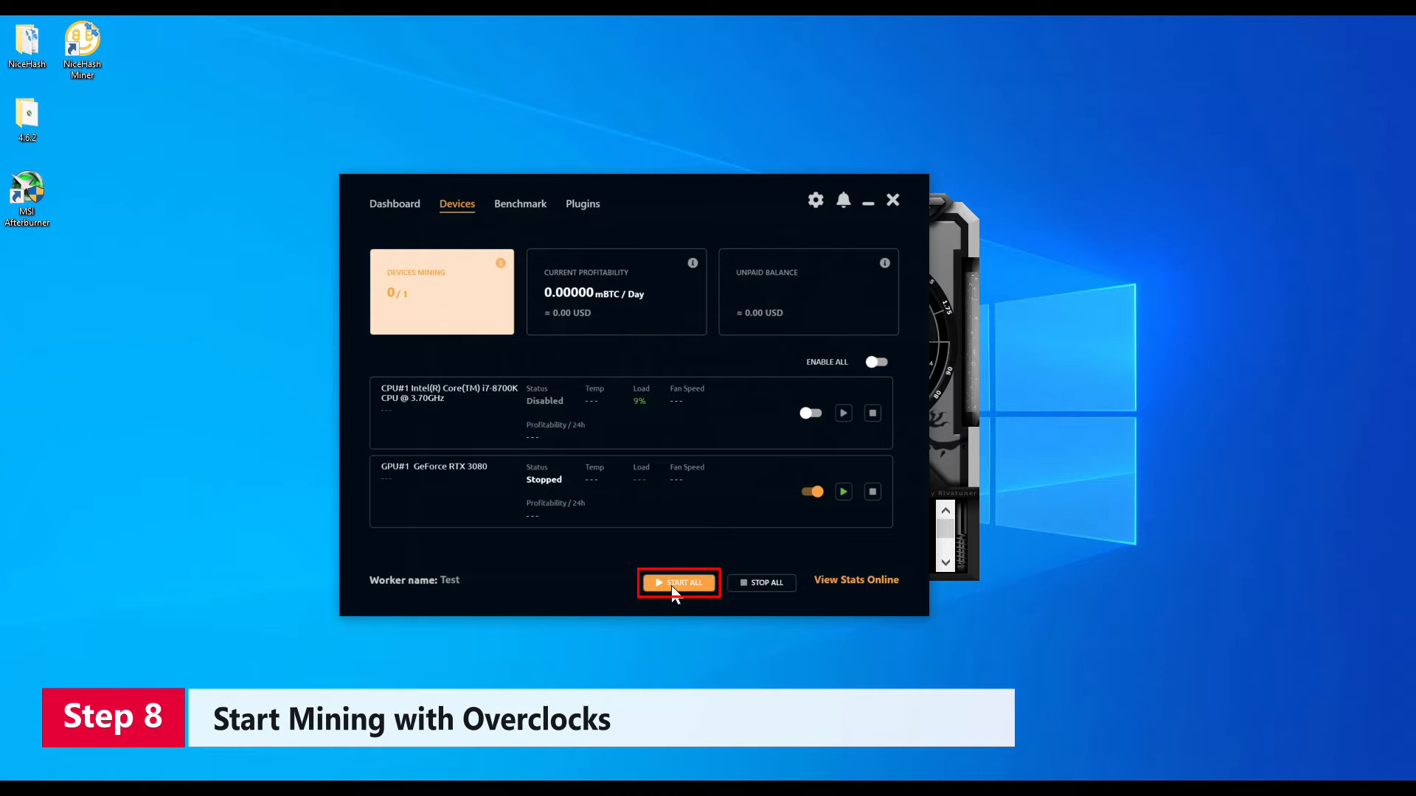
{"action": "left_click", "coordinate": [409, 209]}
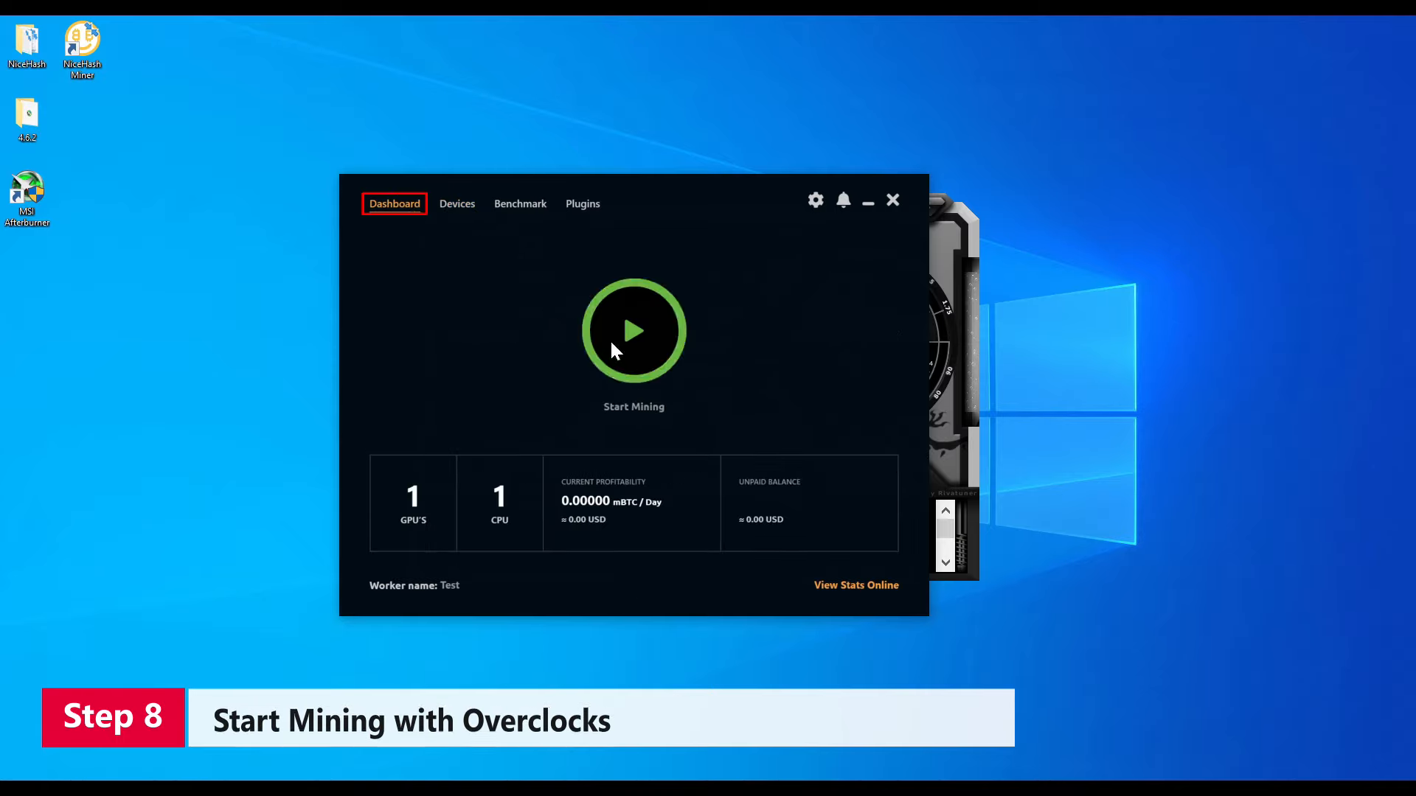
{"action": "left_click", "coordinate": [458, 204]}
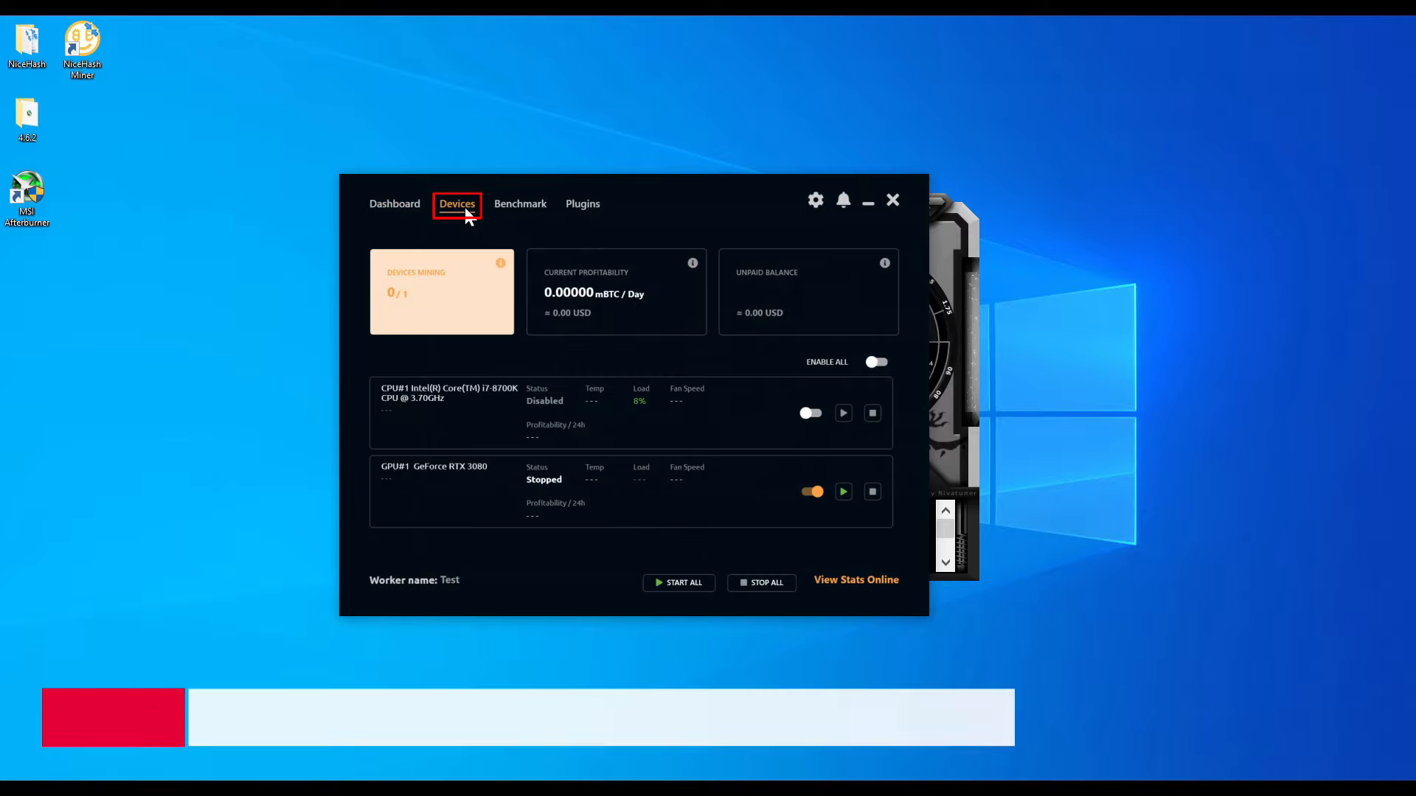
{"action": "left_click", "coordinate": [684, 582]}
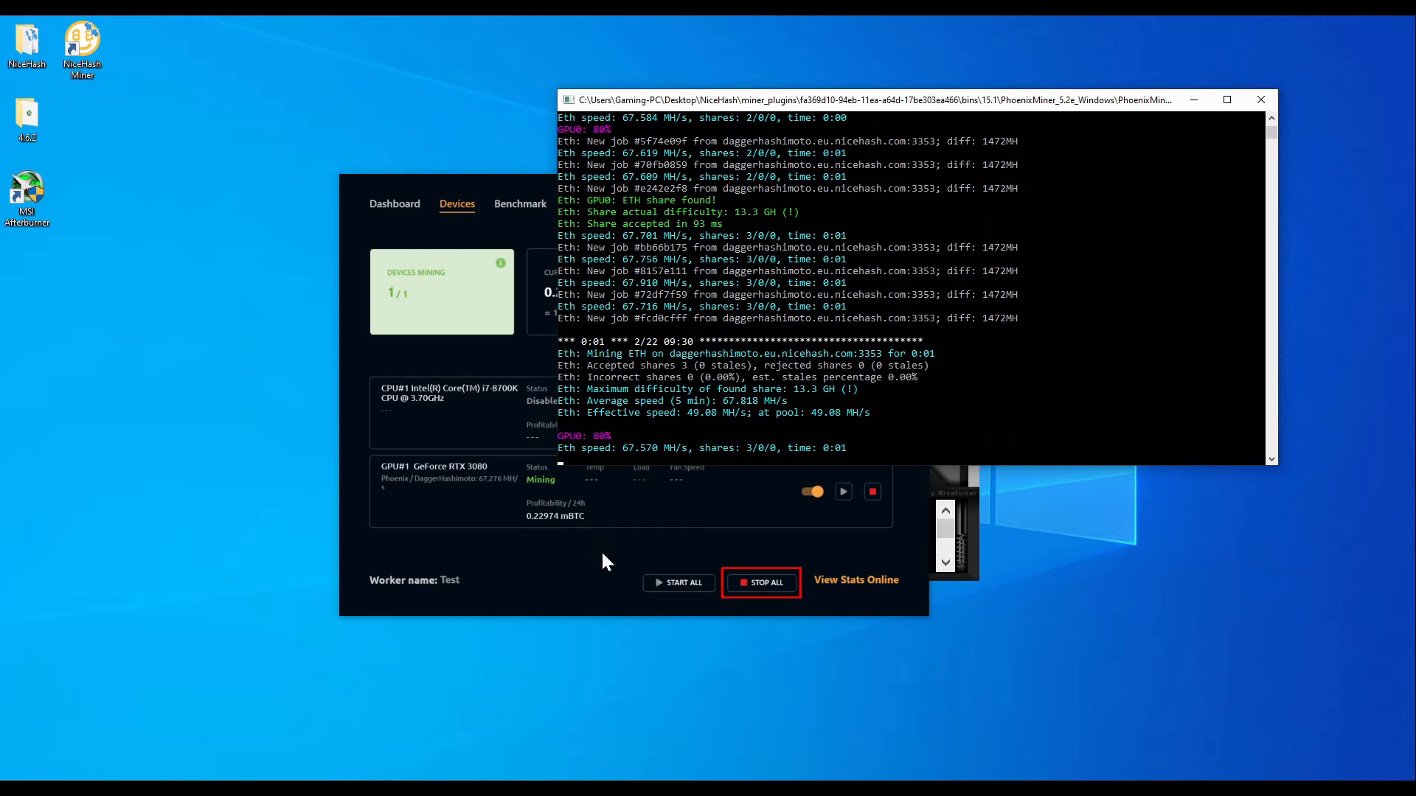
{"action": "left_click", "coordinate": [758, 593]}
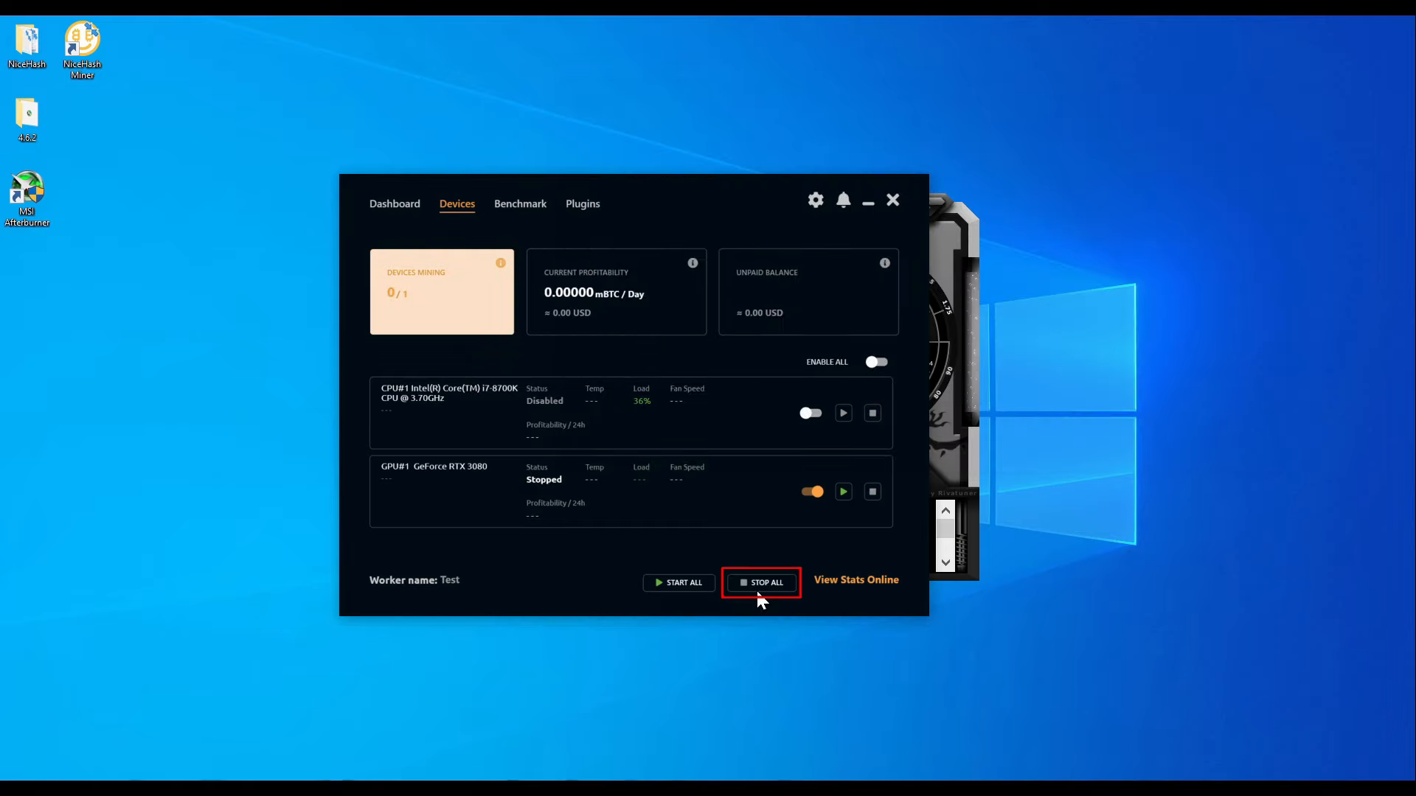
- Close NiceHash Miner and reset the graphics card settings to their defaults in MSI Afterburner
{"action": "left_click", "coordinate": [901, 206]}
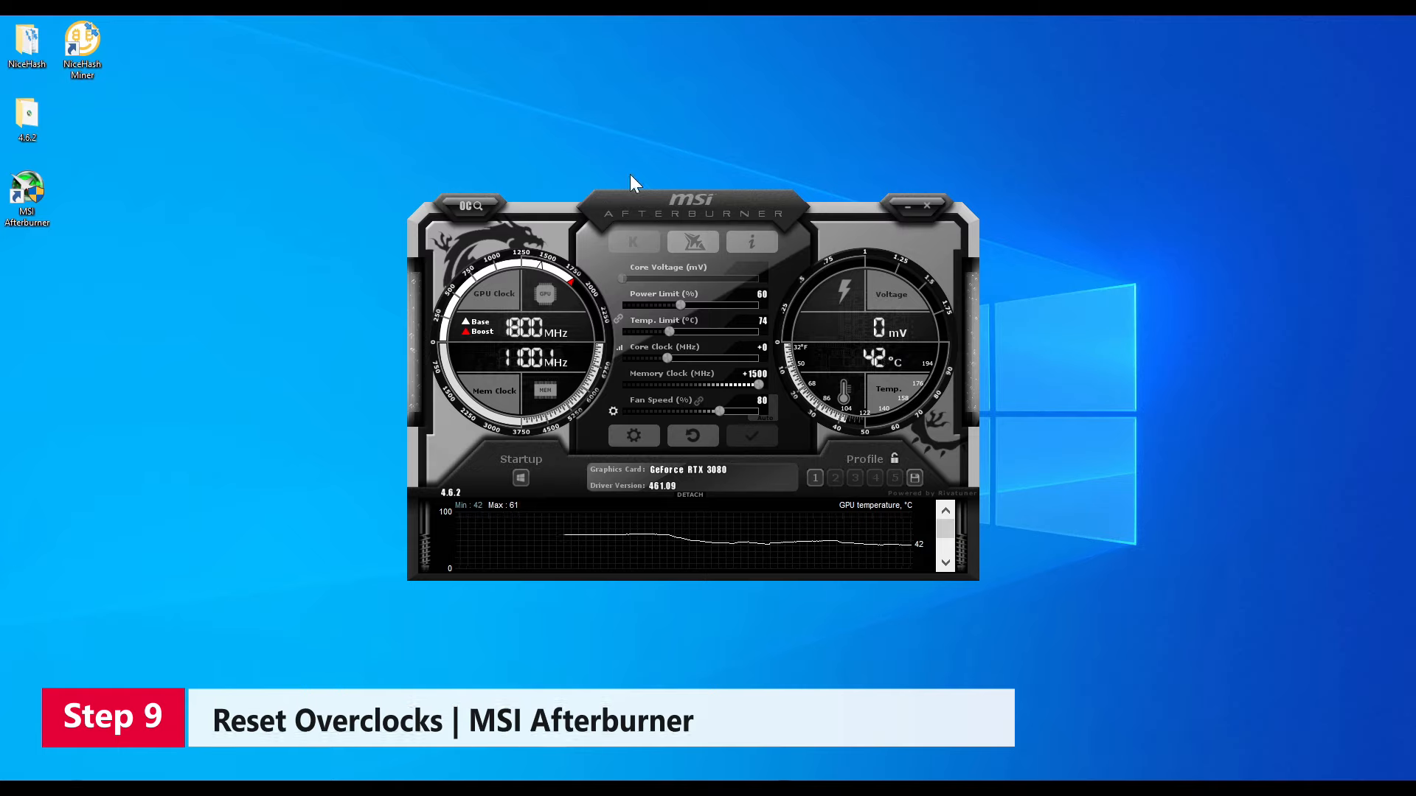
{"action": "left_click", "coordinate": [692, 456]}
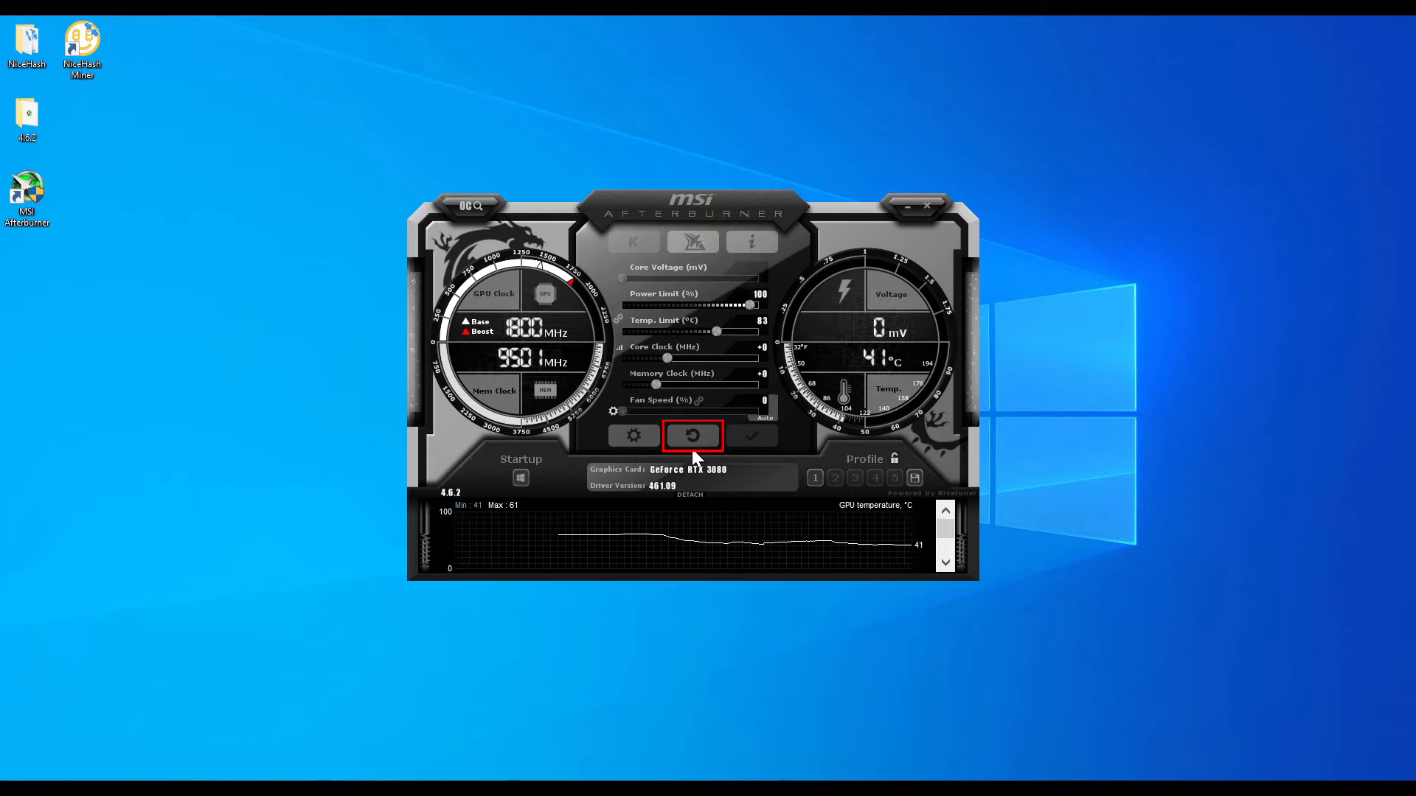